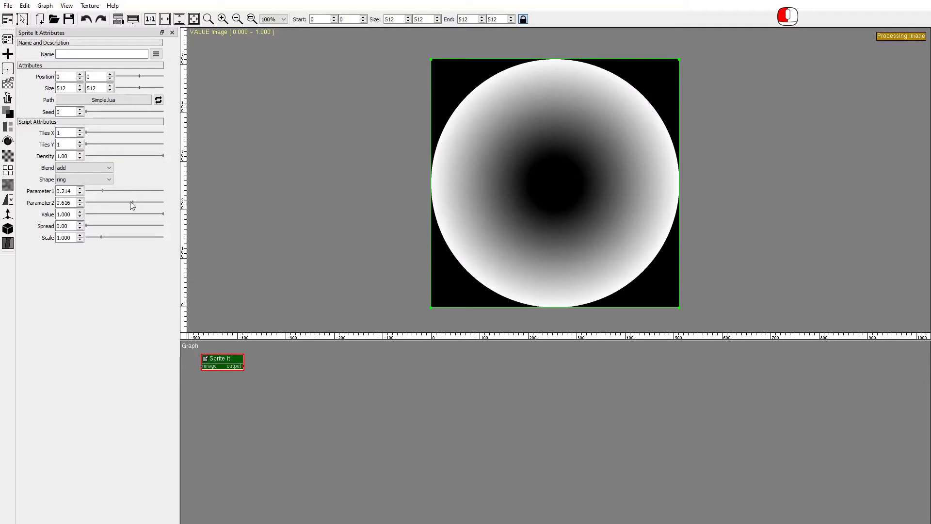
- Set Parameter2 to 0.497, Value to 0.321, Spread to 0.50 and Scale to 0.440, and tile the ring 3 by 3
drag(130, 201, 93, 225)
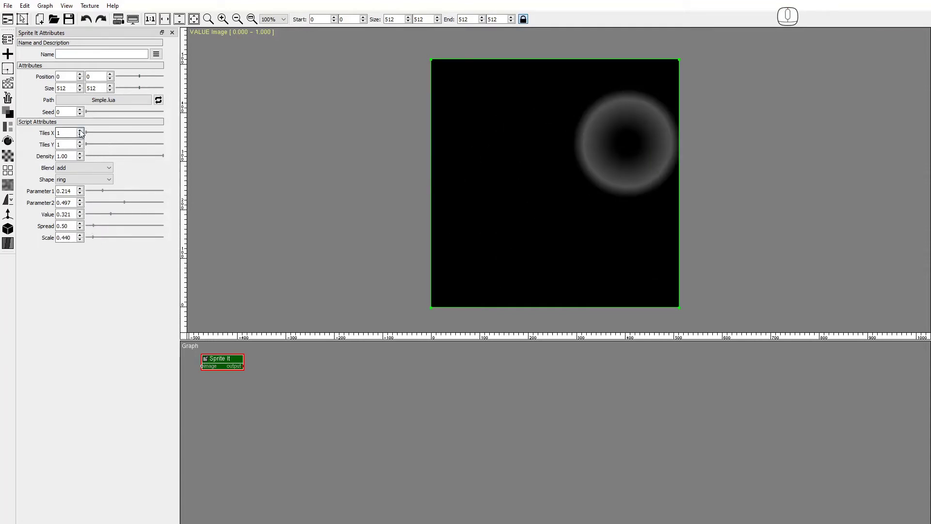
click(80, 131)
click(80, 131)
click(80, 142)
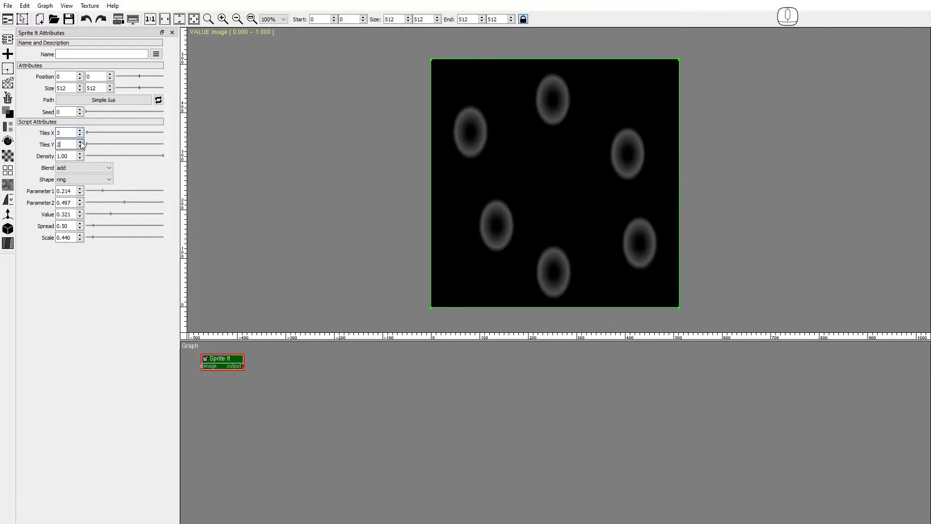
click(80, 142)
- Set the ring pattern's Density to 0.80 and its Scale to 1.226
mouse_move(163, 156)
mouse_down()
mouse_move(87, 159)
mouse_move(147, 157)
mouse_up()
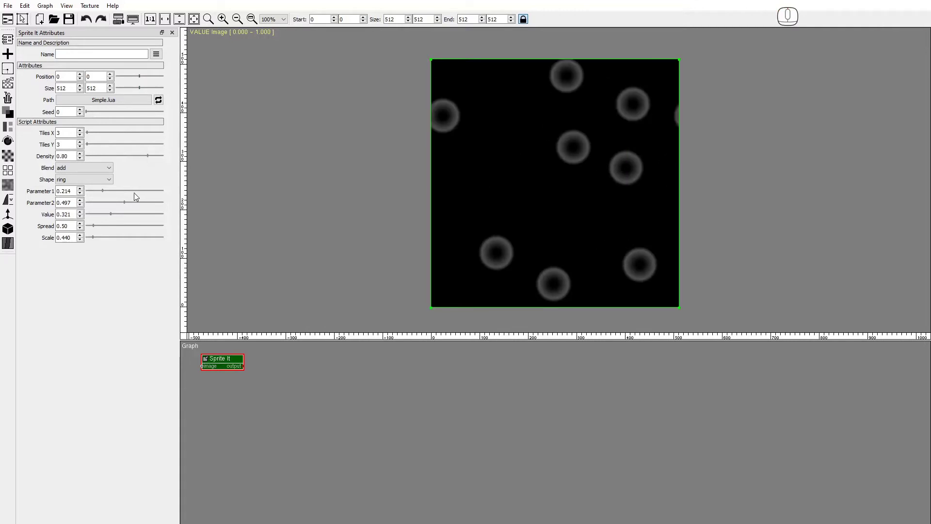
drag(94, 238, 105, 236)
- Set both Tiles X and Tiles Y of the ring pattern to 6
double_click(66, 132)
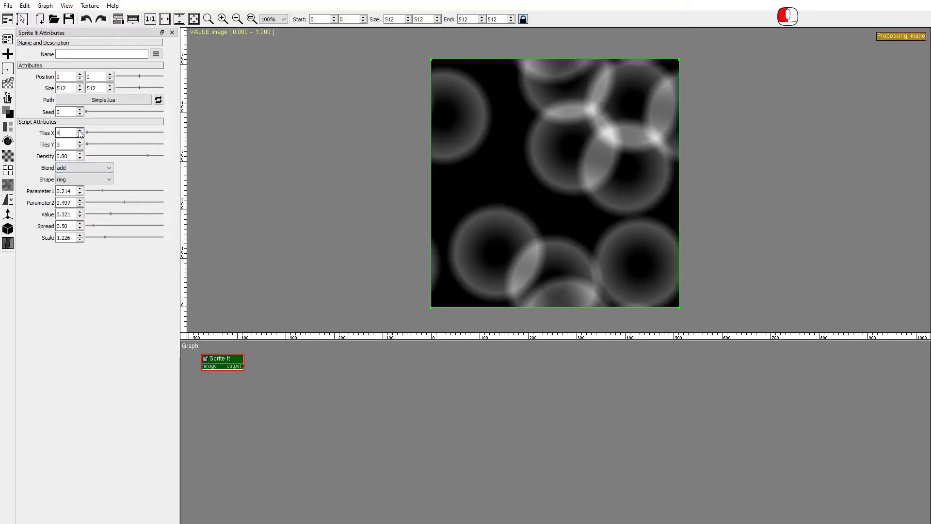
text(6)
click(80, 142)
click(80, 142)
click(80, 142)
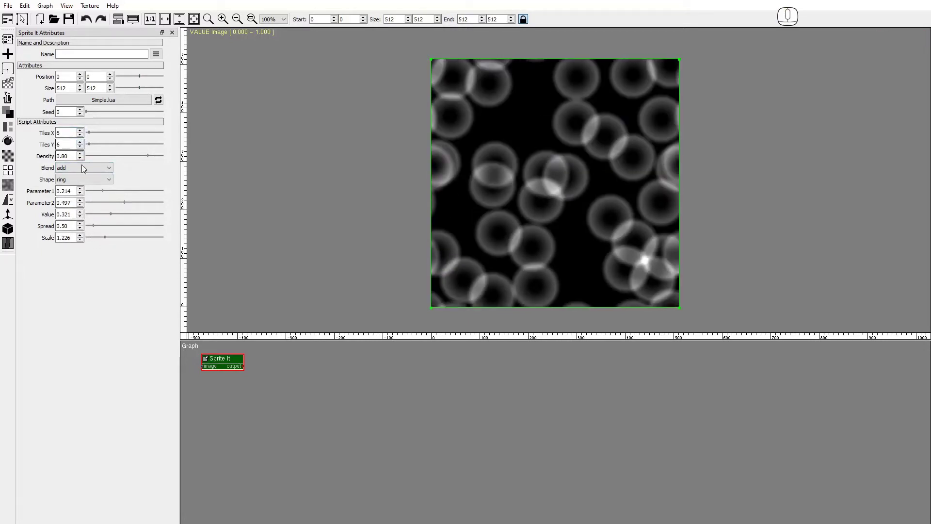
- Try the over blend mode for the rings and settle on max
click(78, 168)
click(79, 182)
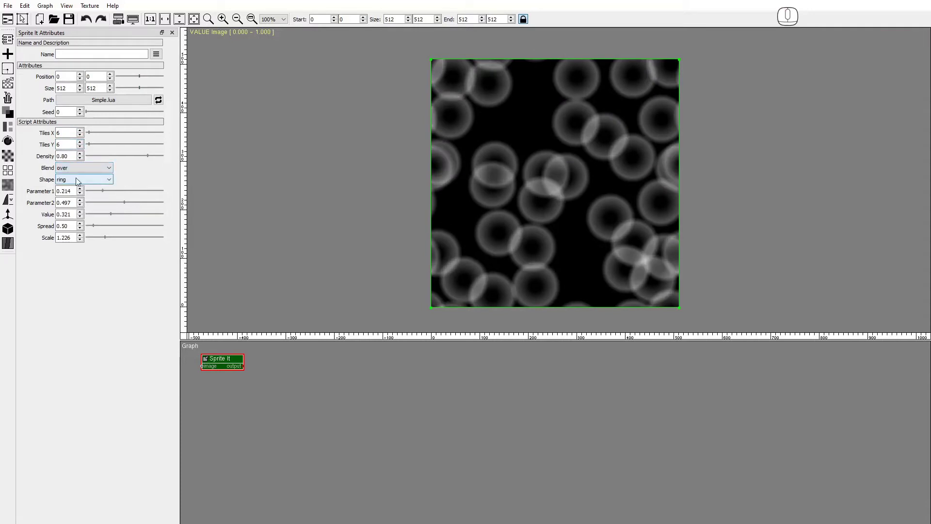
click(75, 168)
click(73, 189)
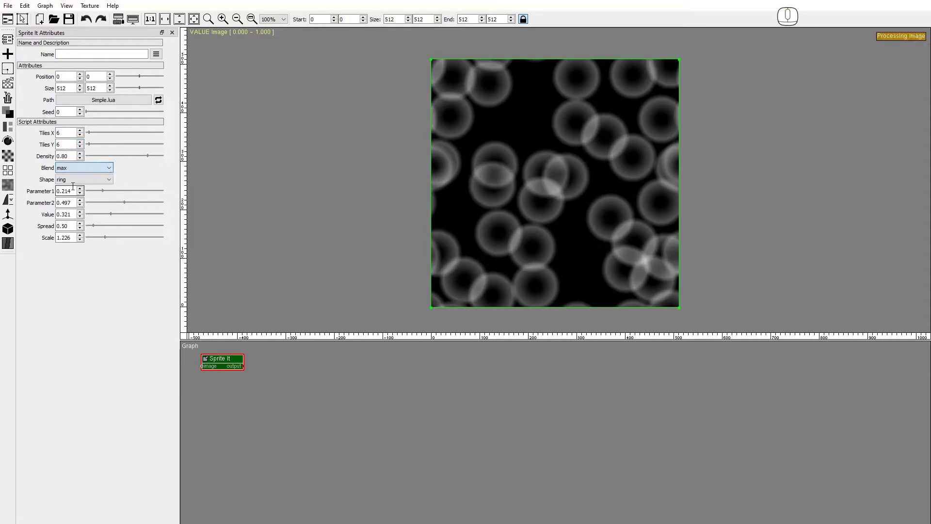
- Add a Linear Array node fed by Sprite It, use the input method, and repeat the image 3 by 3 to check its tiling
click(8, 170)
click(43, 189)
click(78, 111)
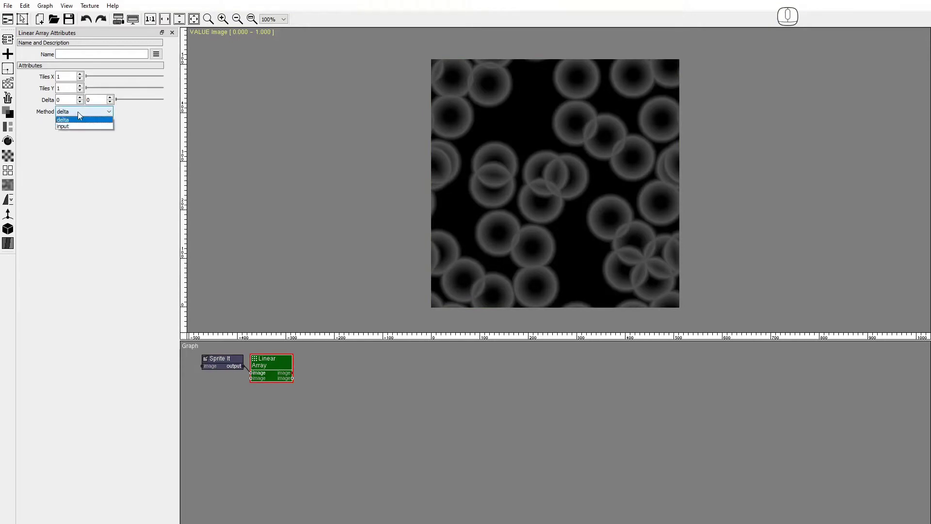
click(73, 119)
click(80, 75)
click(81, 75)
click(80, 86)
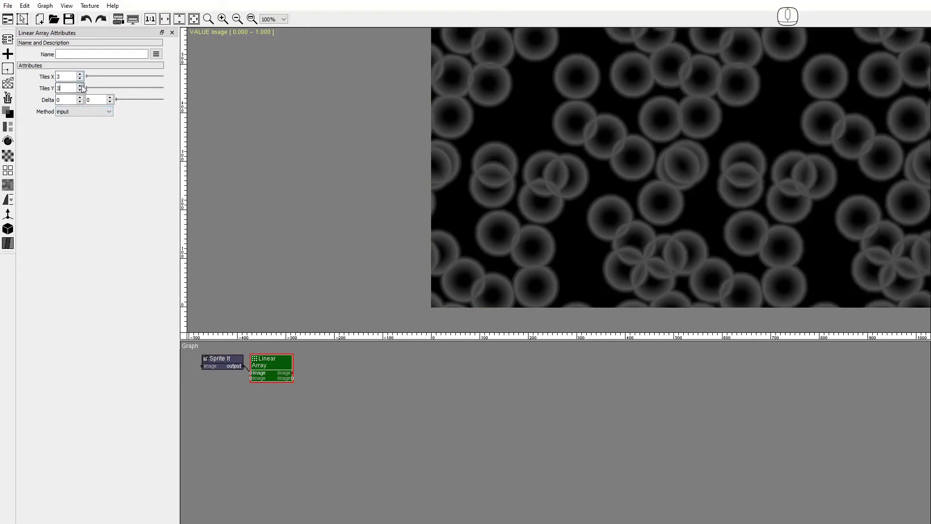
click(80, 86)
click(151, 19)
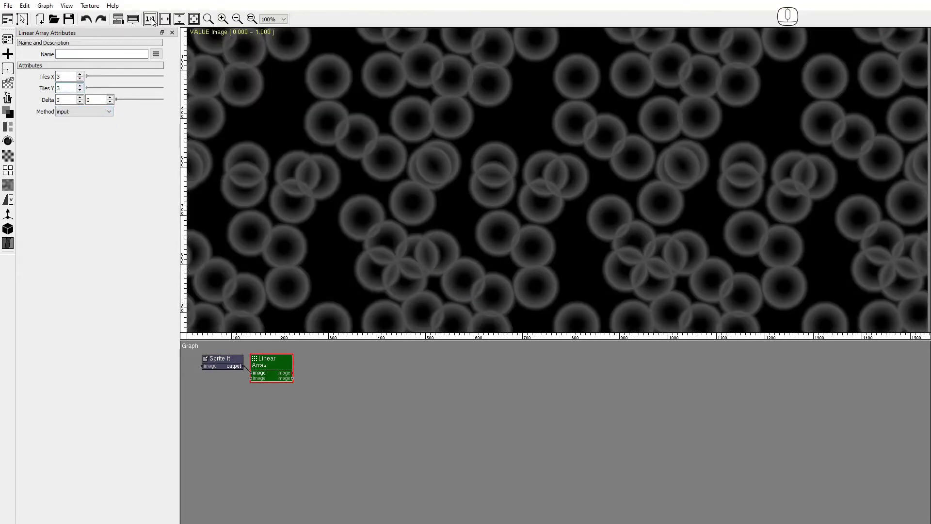
- Return to the Sprite It node's image and remove the Linear Array node from the graph
click(215, 365)
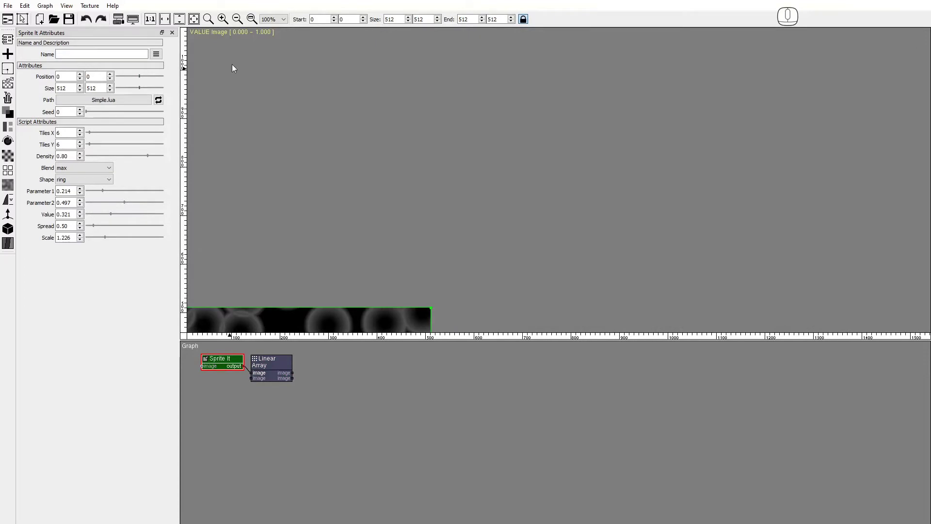
click(150, 19)
drag(269, 362, 207, 383)
- Add a second Sprite It node and place it directly below the first one
text(spri)
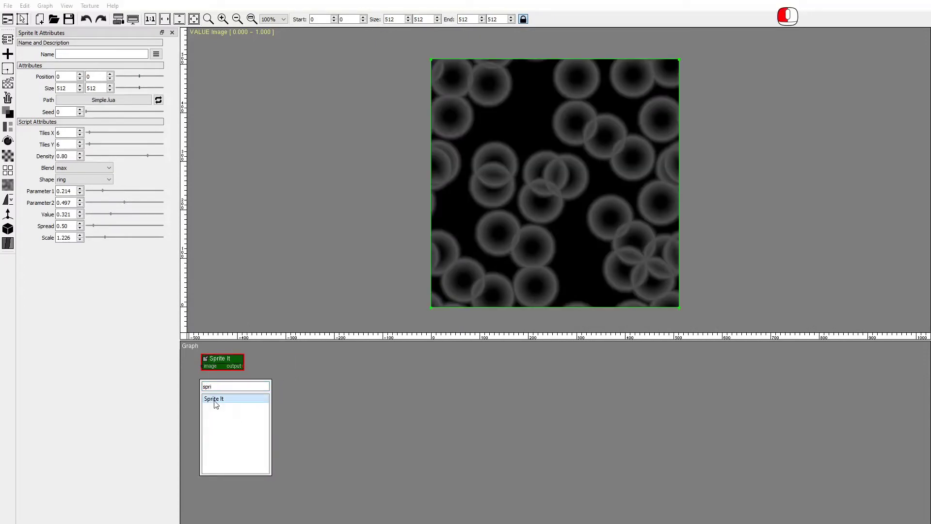
click(215, 404)
drag(221, 400, 223, 386)
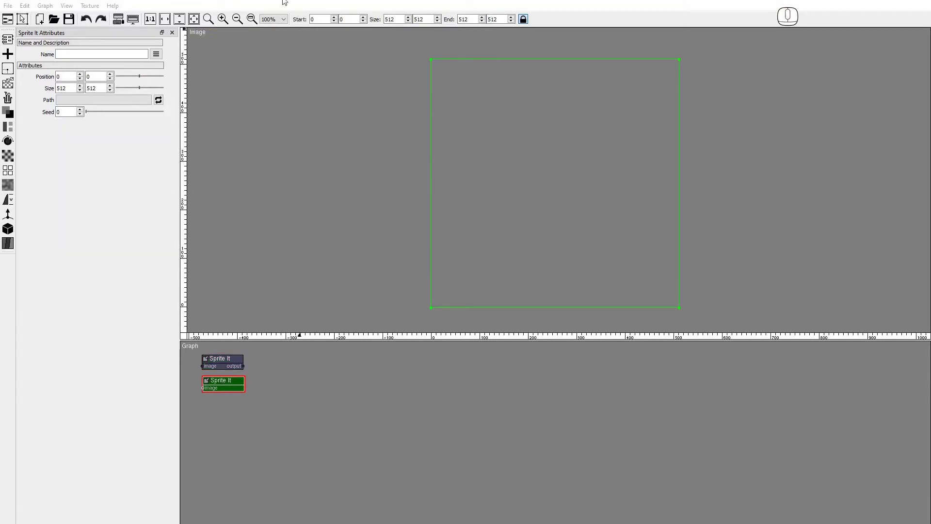
- Load rings.lua from C:\Program Files\PixaFlux\SpriteIt\Lua\Noise into the new Sprite It node and display its image
click(84, 102)
text(C:\Program Files\PixaFlux\SpriteIt\Lua\Noise)
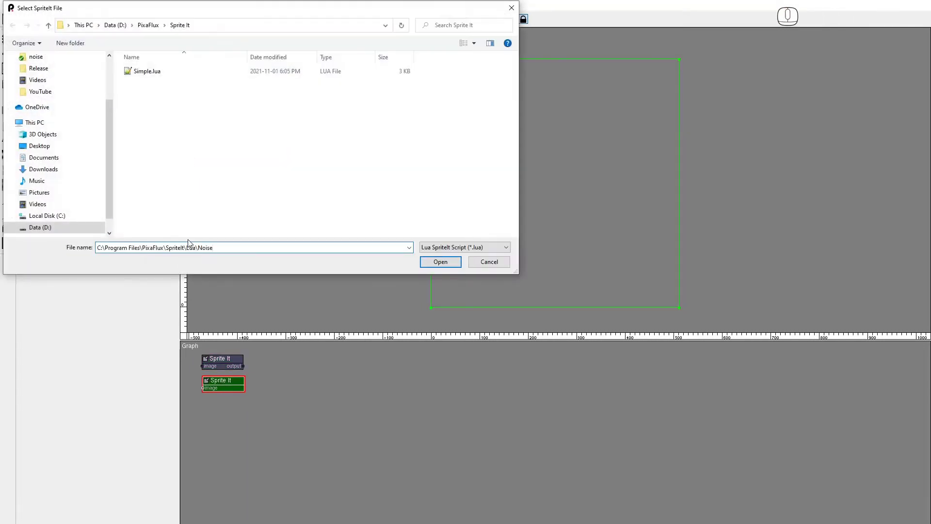
key(Return)
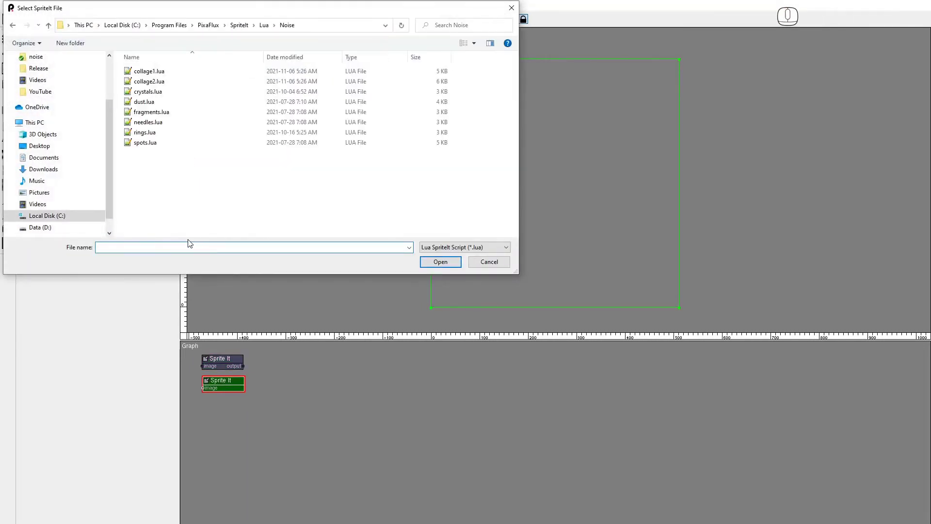
double_click(145, 132)
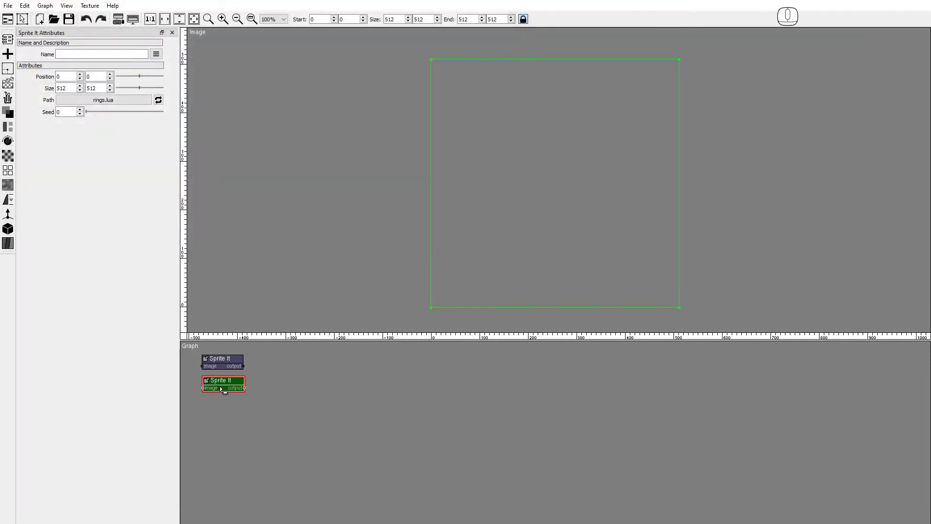
click(221, 386)
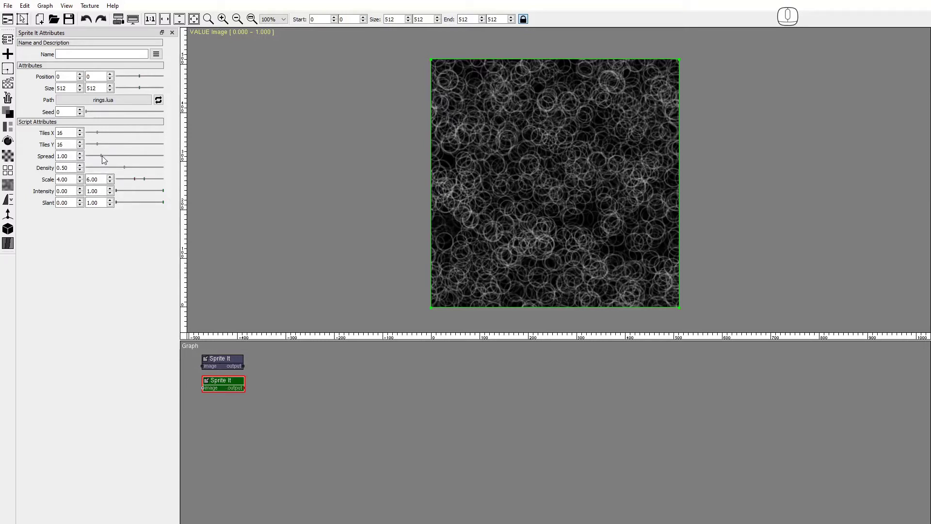
- Set the rings script's Spread to 0.00, Density to 1.00 and both Scale limits to 1.00
drag(102, 156, 177, 168)
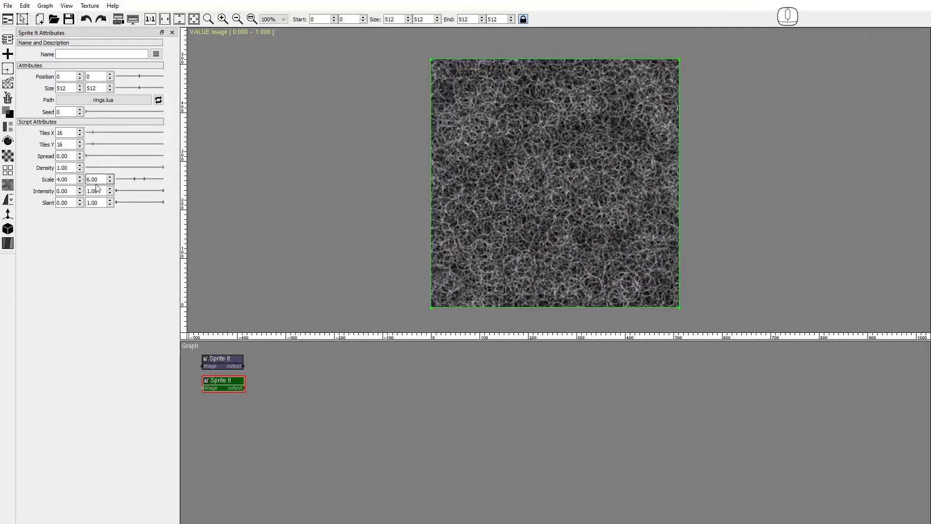
double_click(68, 179)
text(1)
double_click(95, 180)
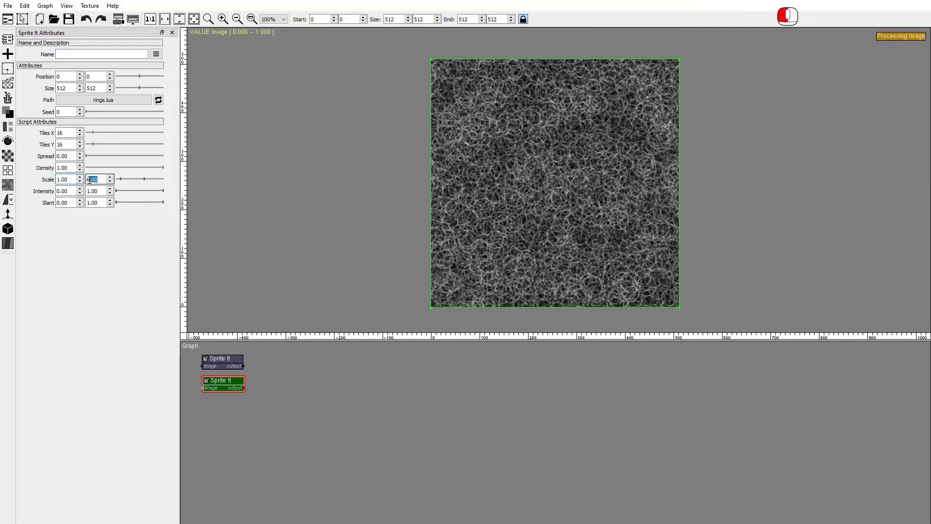
text(1)
- Raise the lower limits of both Intensity and Slant to 1.00
click(90, 191)
drag(116, 191, 170, 190)
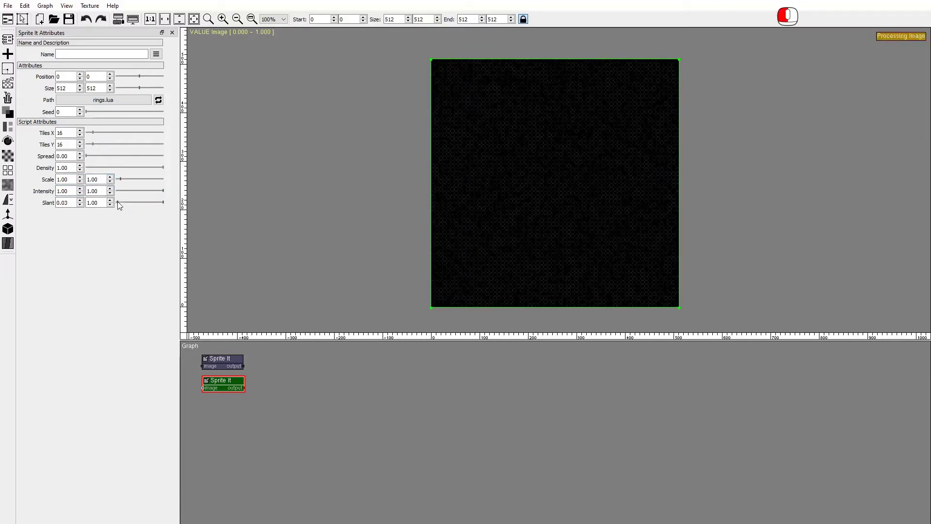
drag(117, 202, 164, 203)
- Reduce Tiles X and Tiles Y to 1 and set both Slant limits to 0.00
click(66, 132)
key(BackSpace)
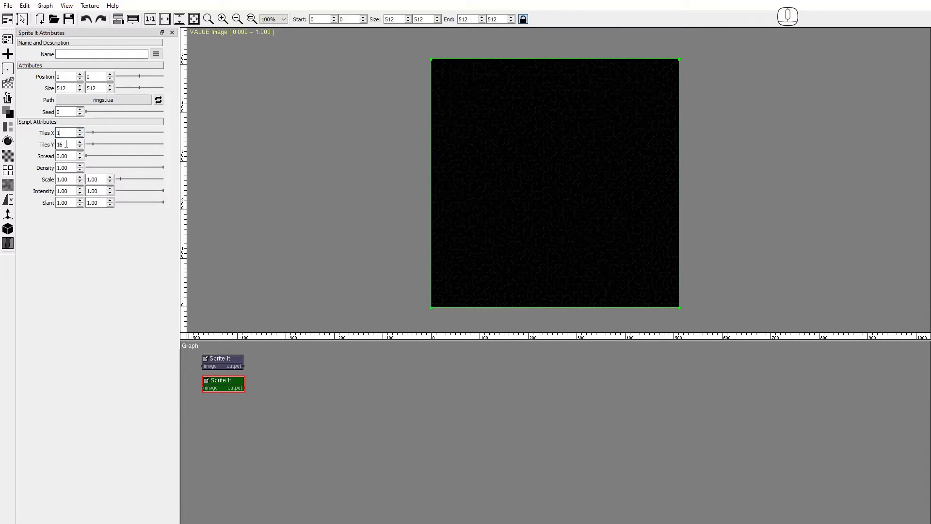
click(117, 202)
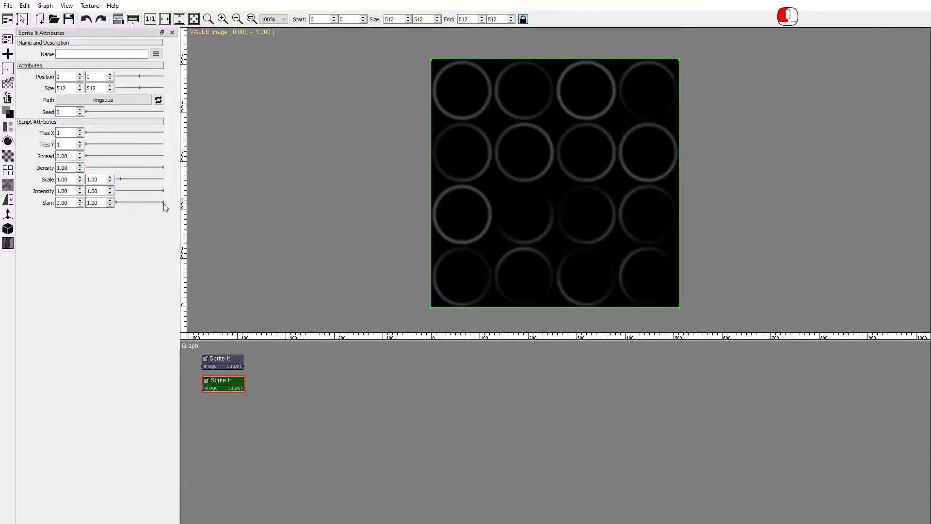
drag(165, 204, 117, 203)
- Set Tiles X and Tiles Y of the rings script to 8
double_click(68, 132)
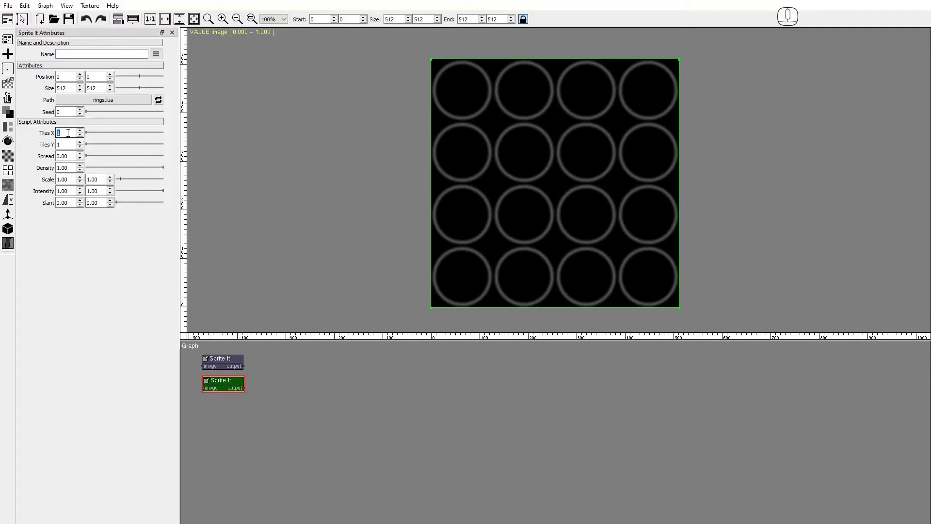
text(8)
double_click(68, 144)
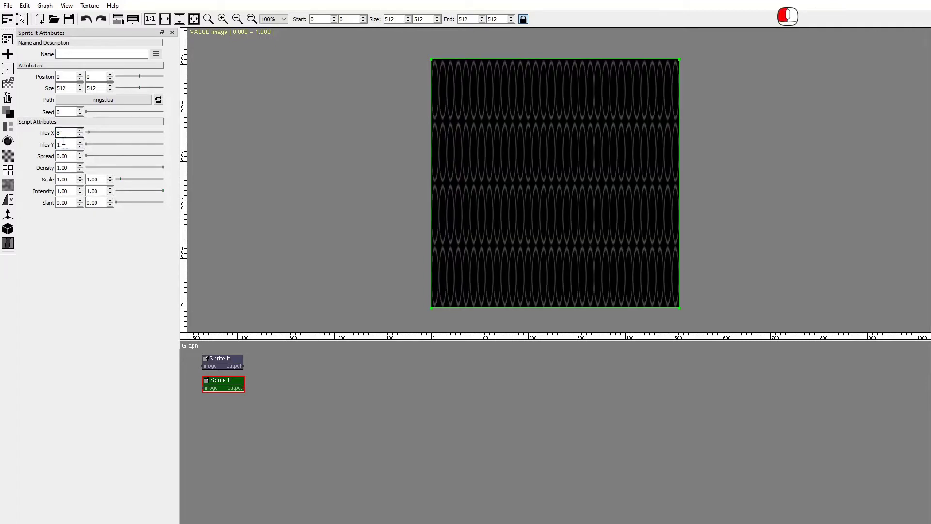
text(8)
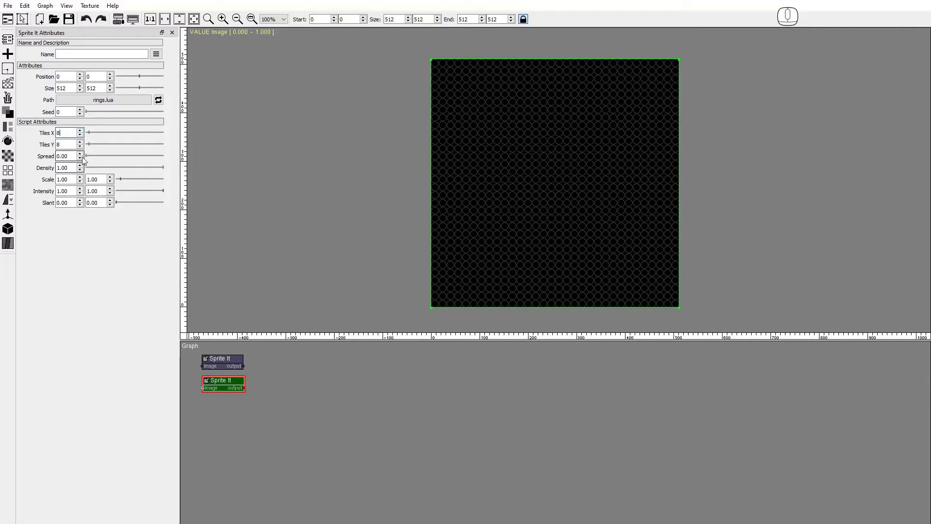
- Set the rings script's Spread to 1.00 and its Density to 0.64
drag(86, 155, 102, 155)
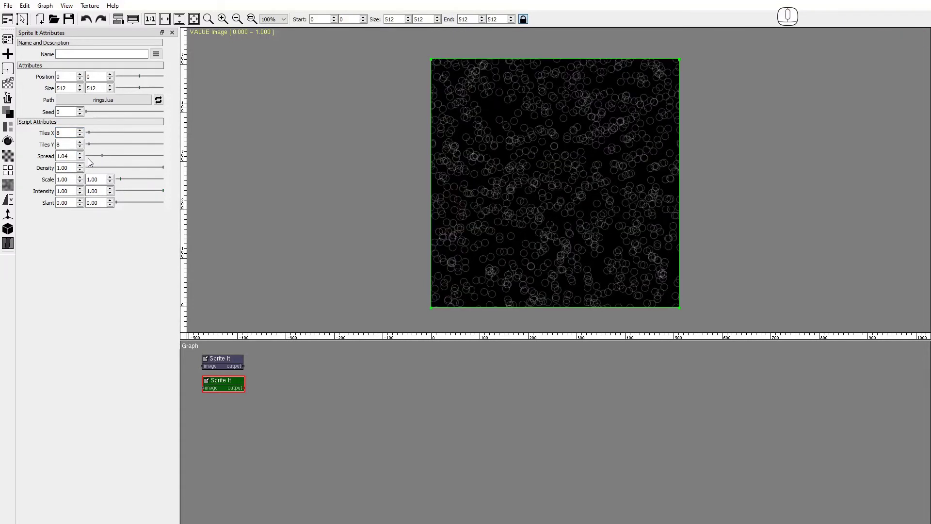
click(79, 158)
drag(156, 168, 135, 169)
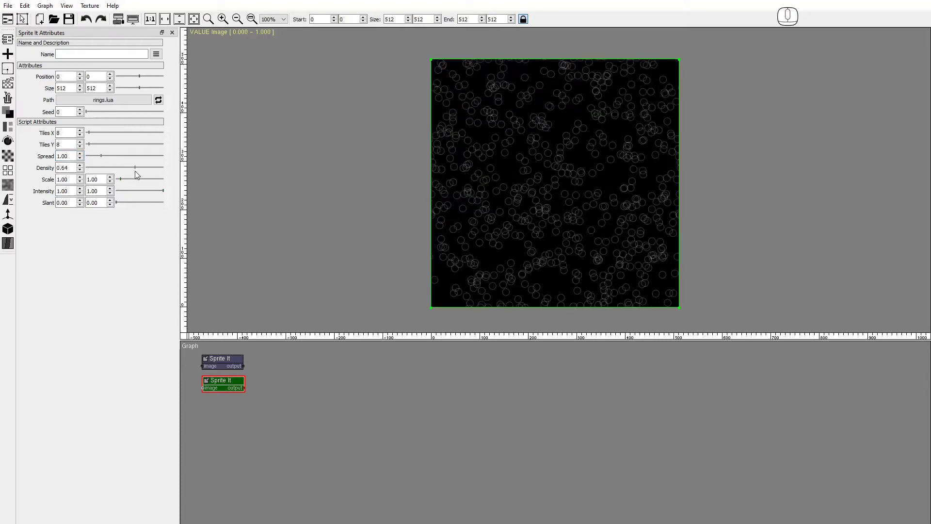
- Reset Density to 0.50, Scale to 4.00 and 6.00, and both Intensity and Slant to 0.00 and 1.00
right_click(81, 170)
right_click(80, 178)
right_click(80, 178)
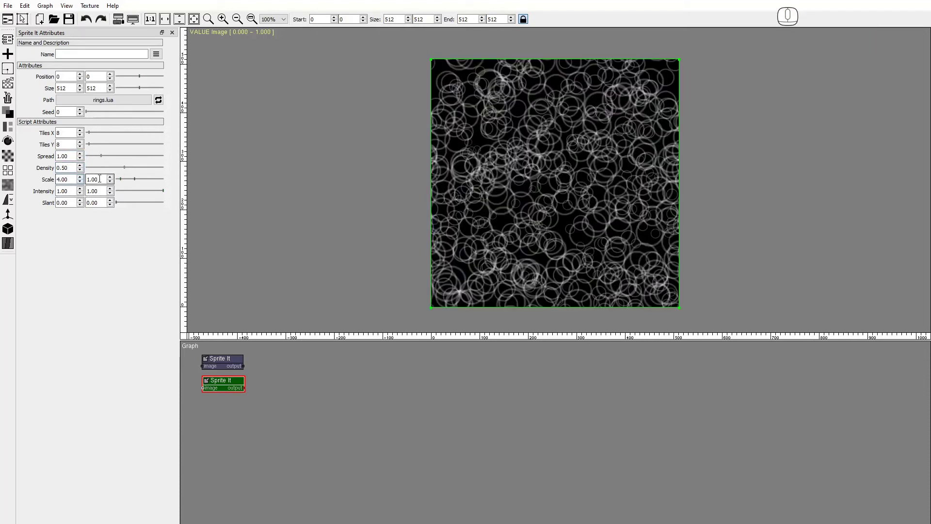
right_click(111, 180)
right_click(80, 193)
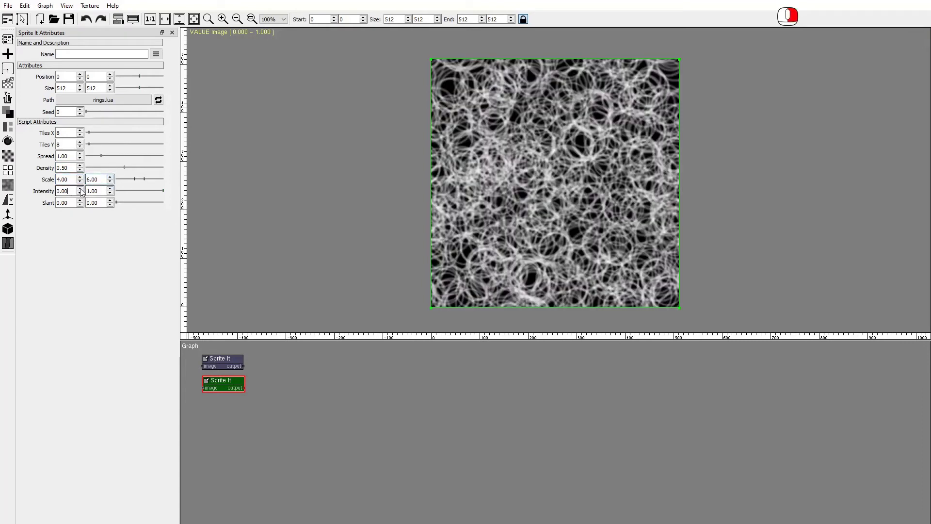
right_click(111, 205)
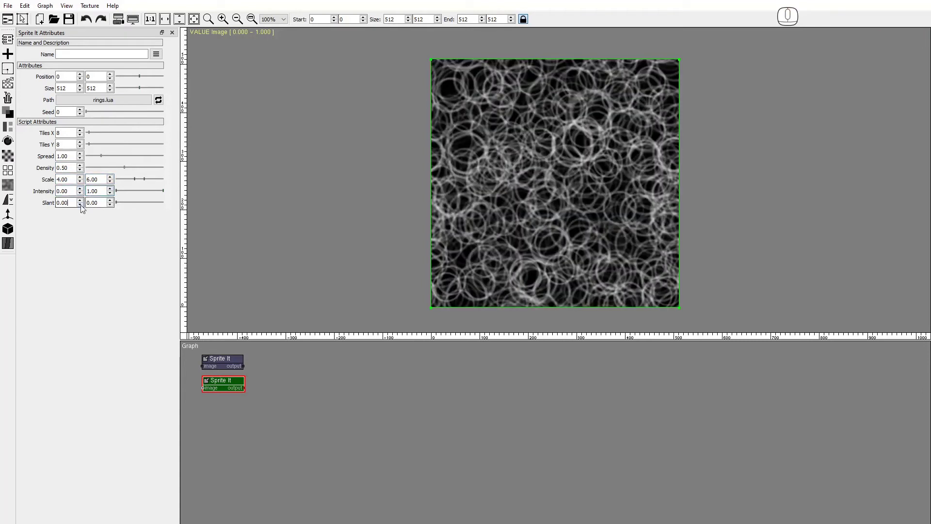
- Set Tiles X and Tiles Y of the rings script back to 16
double_click(66, 133)
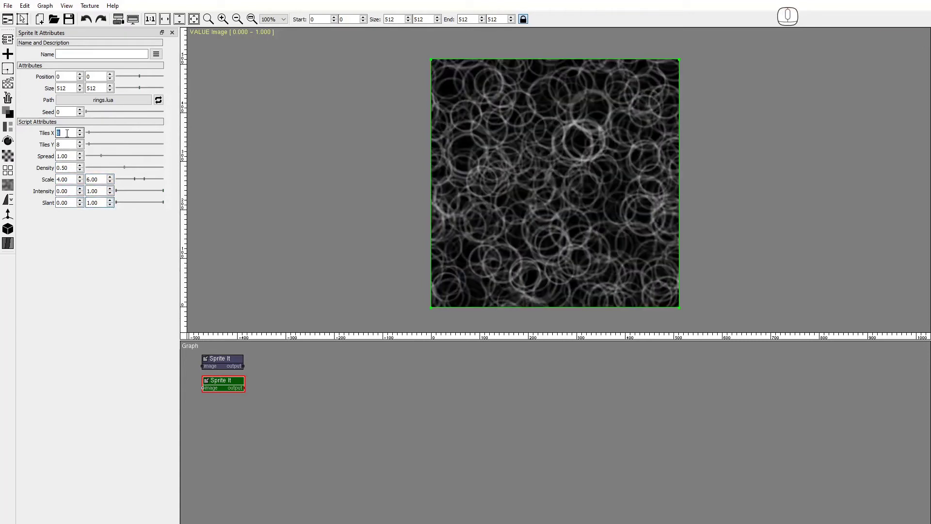
text(16)
key(Tab)
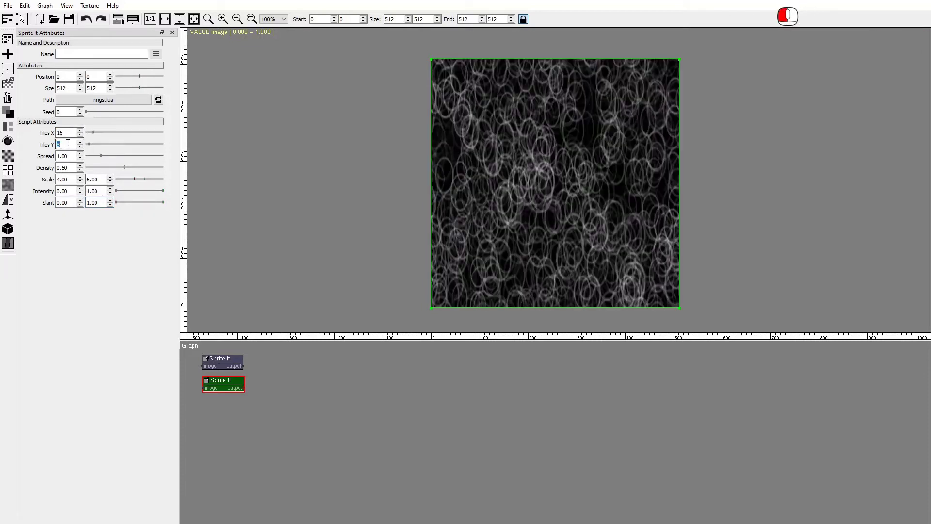
text(16)
key(Return)
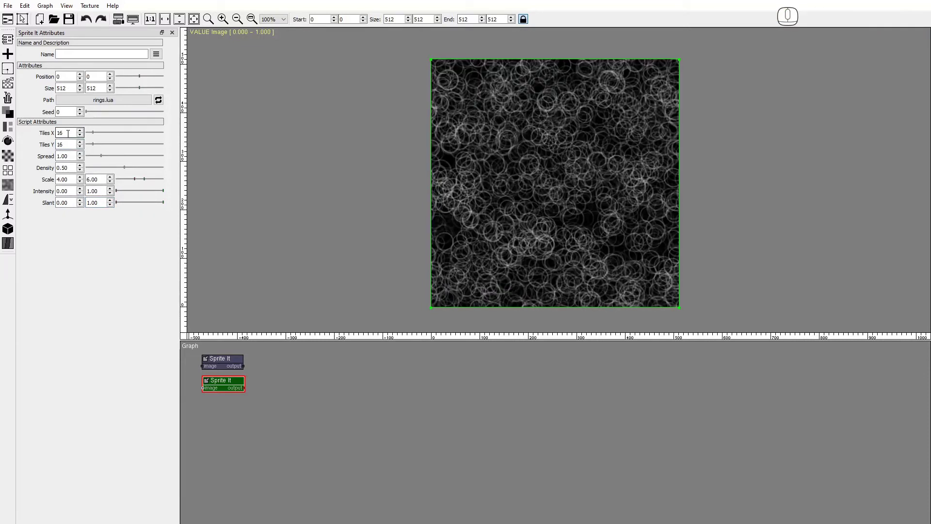
- Add a third Sprite It node below the rings node in the graph
right_click(201, 401)
text(spr)
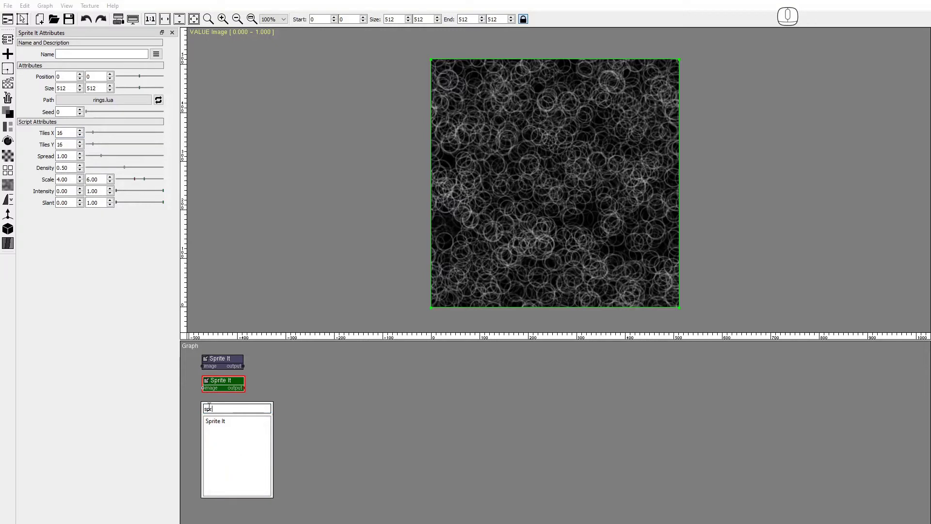
double_click(216, 424)
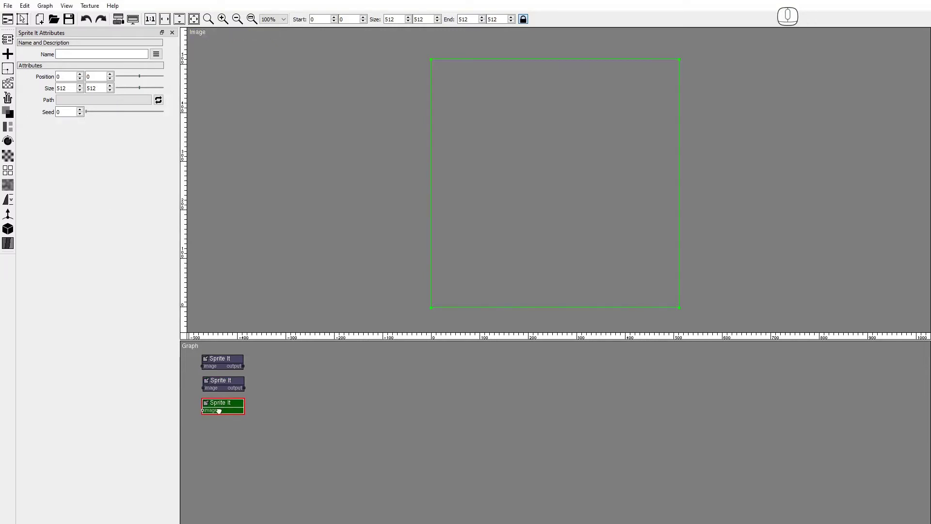
- Load the spots.lua script into the third Sprite It node and display its output
click(87, 100)
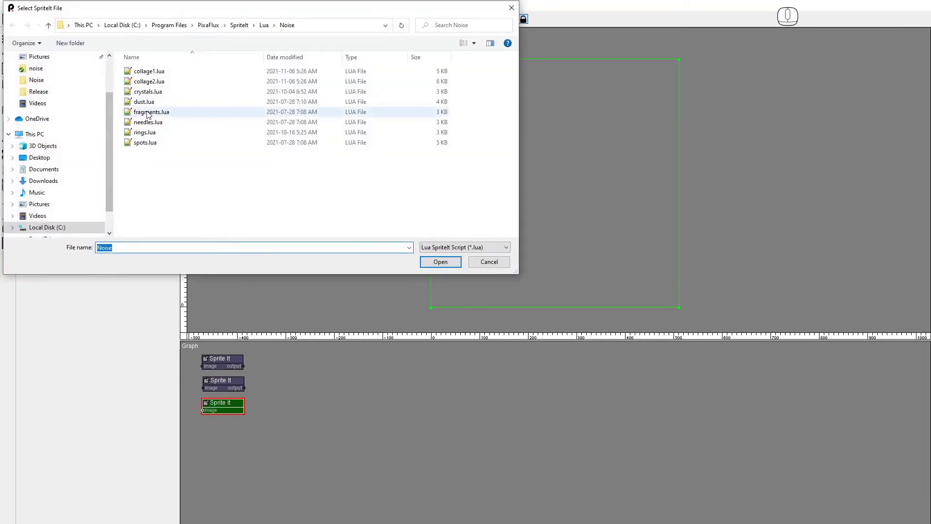
double_click(146, 143)
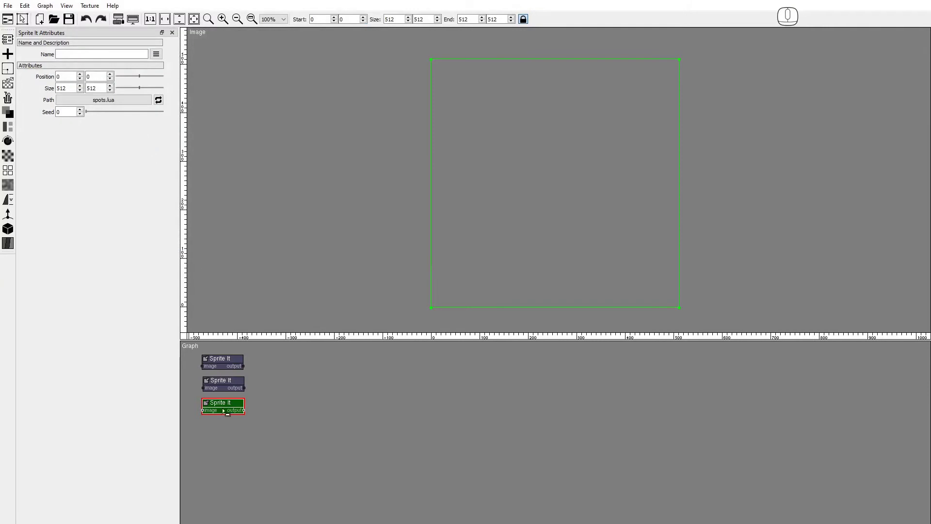
click(224, 411)
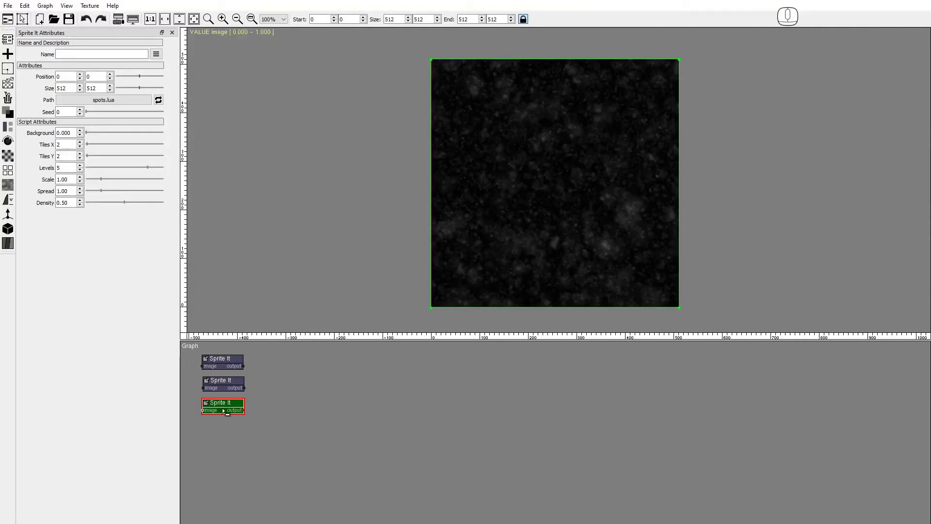
- Add a fourth Sprite It node below the spots node, load fragments.lua into it and display its output
right_click(206, 424)
text(s)
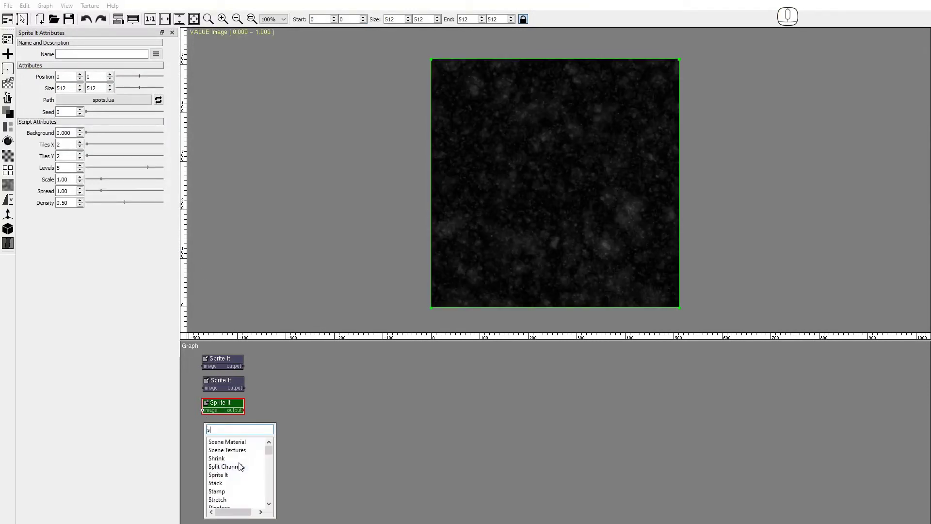
text(prite)
click(223, 442)
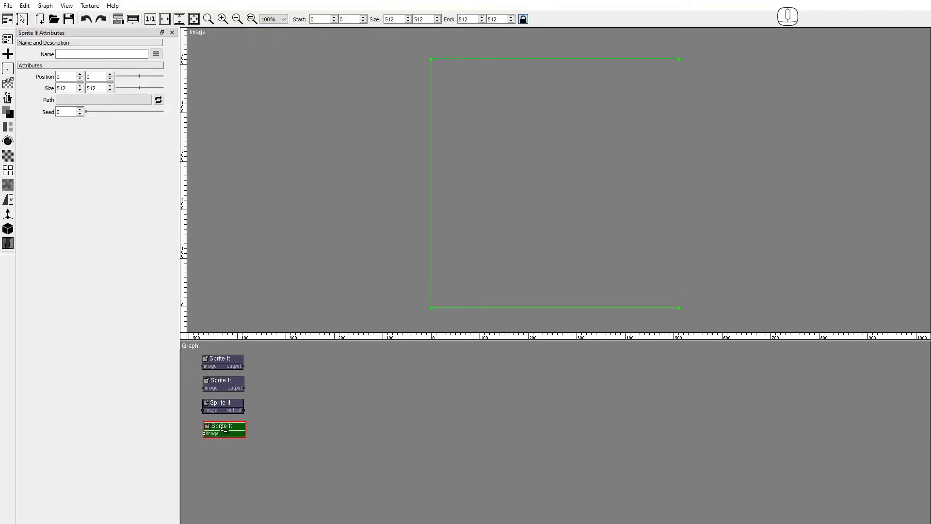
click(158, 99)
double_click(142, 120)
click(222, 427)
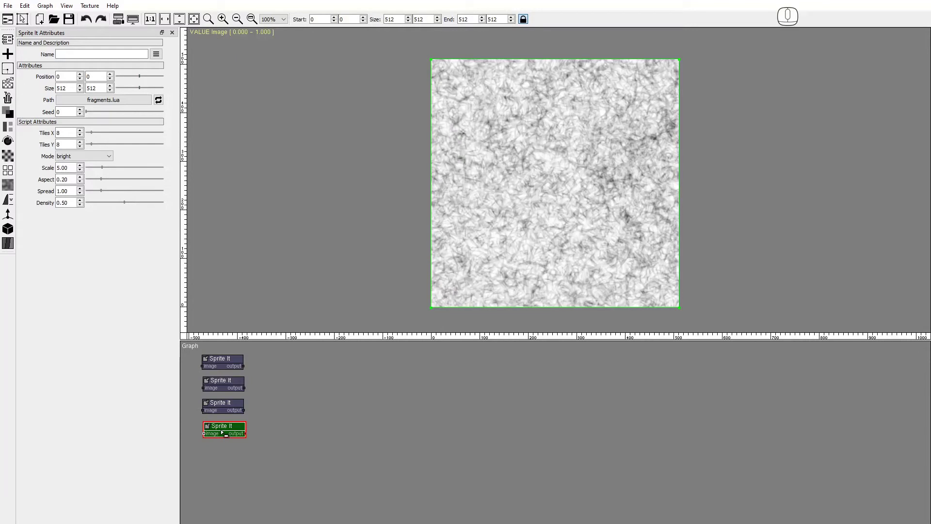
- Add a fifth Sprite It node below the fragments node, load crystals.lua into it and display its output
right_click(202, 448)
text(spr)
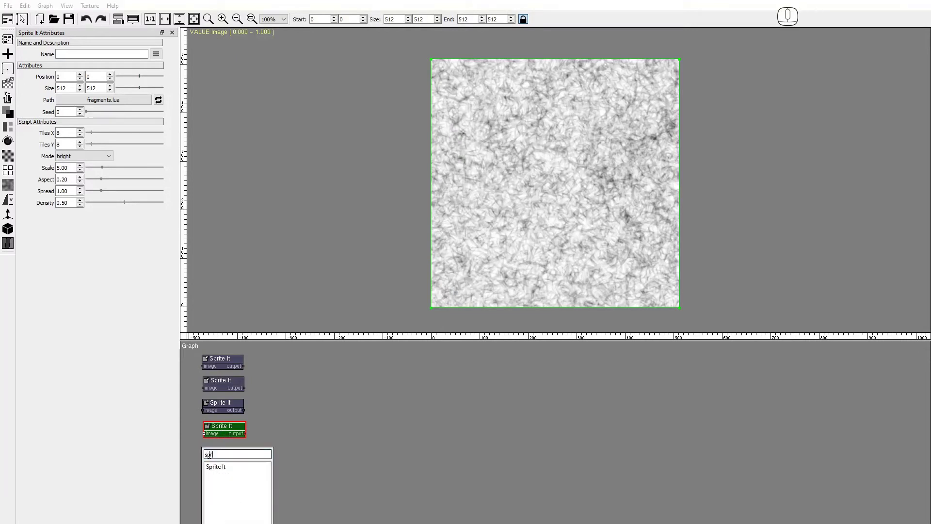
double_click(215, 466)
click(158, 99)
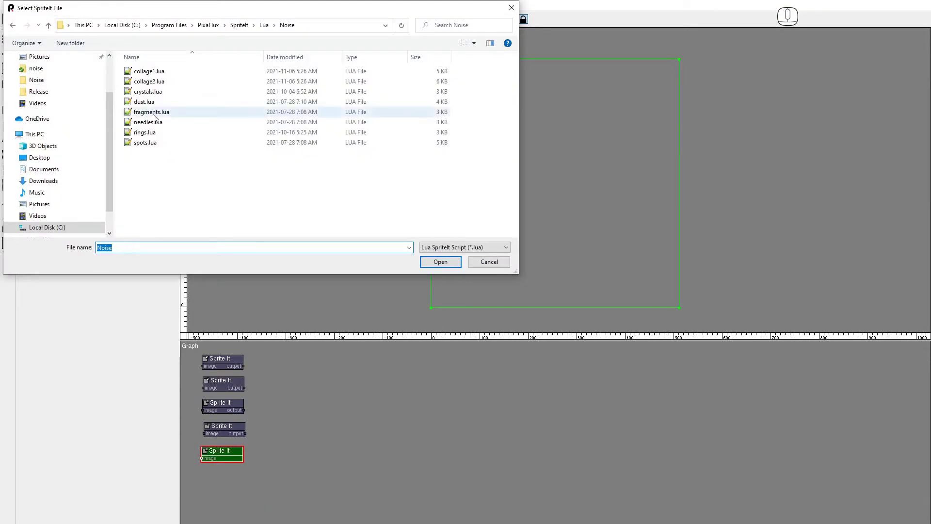
double_click(143, 92)
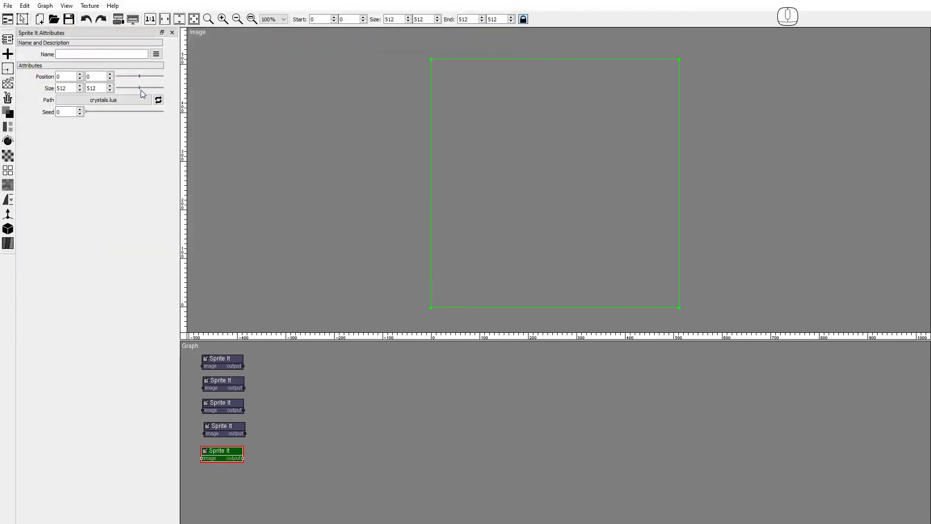
click(219, 451)
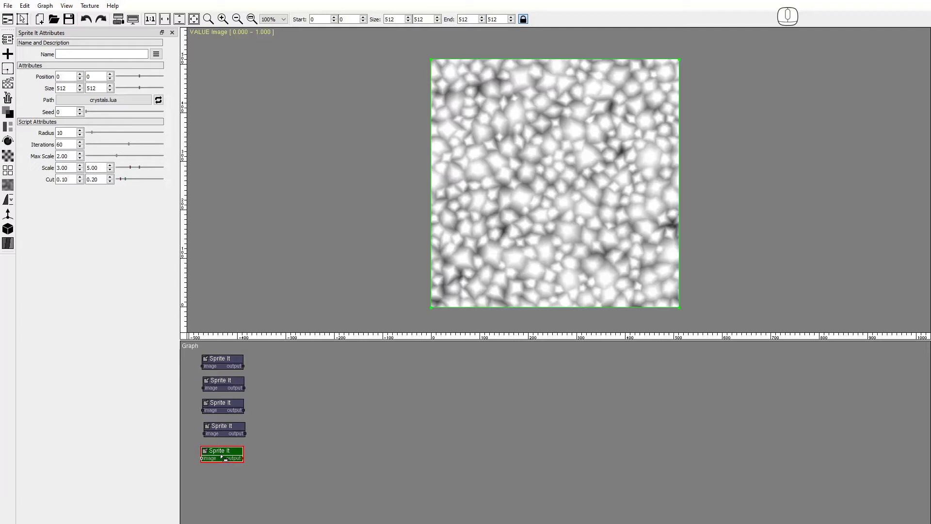
- Add a Pyramid node beside the column of Sprite It nodes and set its Sides to 40
click(229, 360)
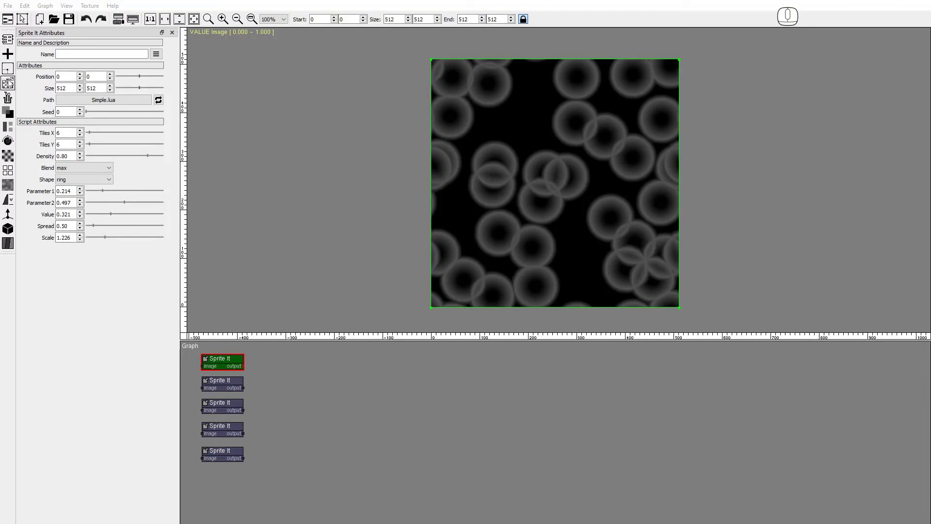
click(8, 83)
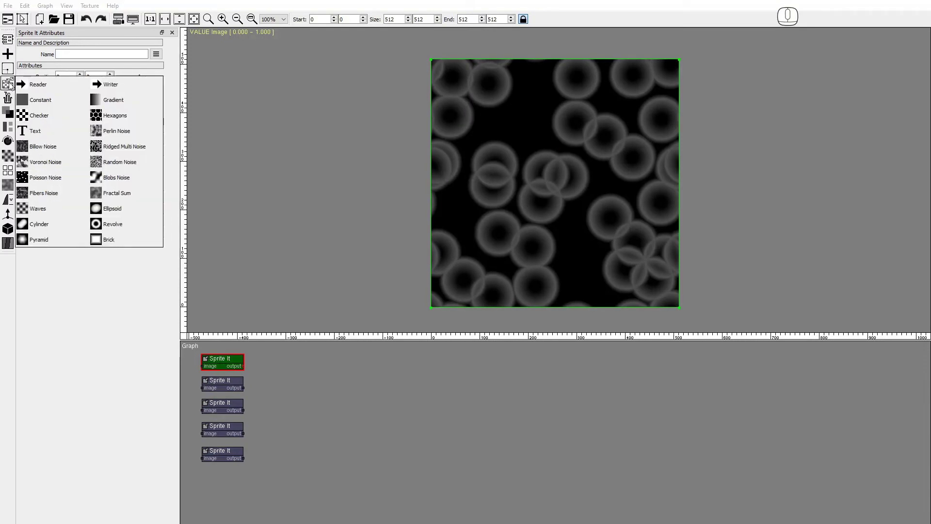
click(42, 240)
click(298, 364)
click(71, 123)
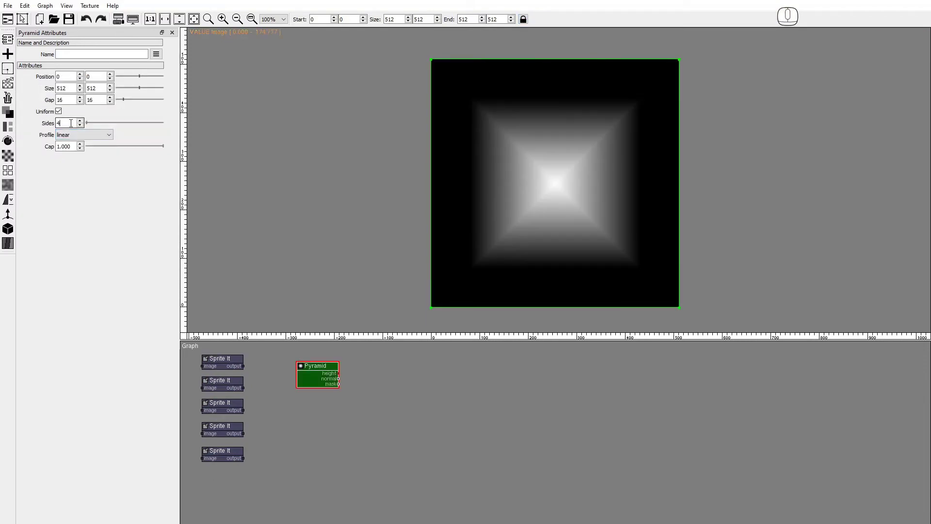
text(0)
- Add a Mask node beside the Pyramid node and connect the Pyramid's mask output to its mask input
click(11, 112)
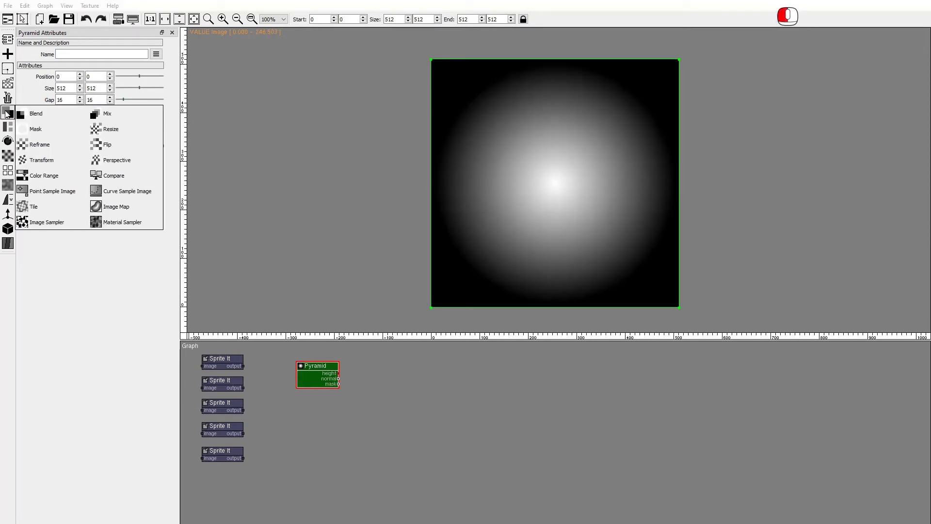
click(30, 127)
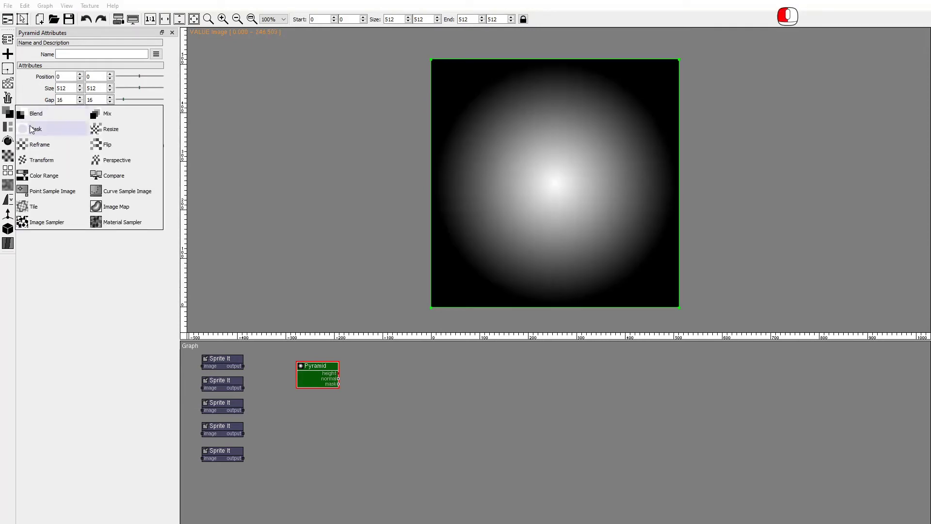
shift+click(359, 363)
drag(339, 384, 354, 378)
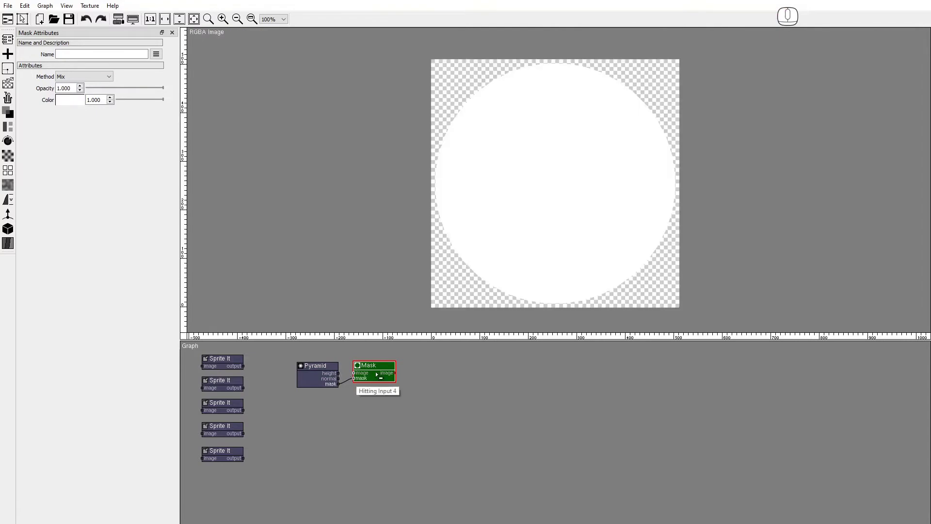
- Add a Sprite It node fed by the Mask node's image, load collage1.lua into it and display its output
click(8, 171)
click(113, 296)
click(413, 366)
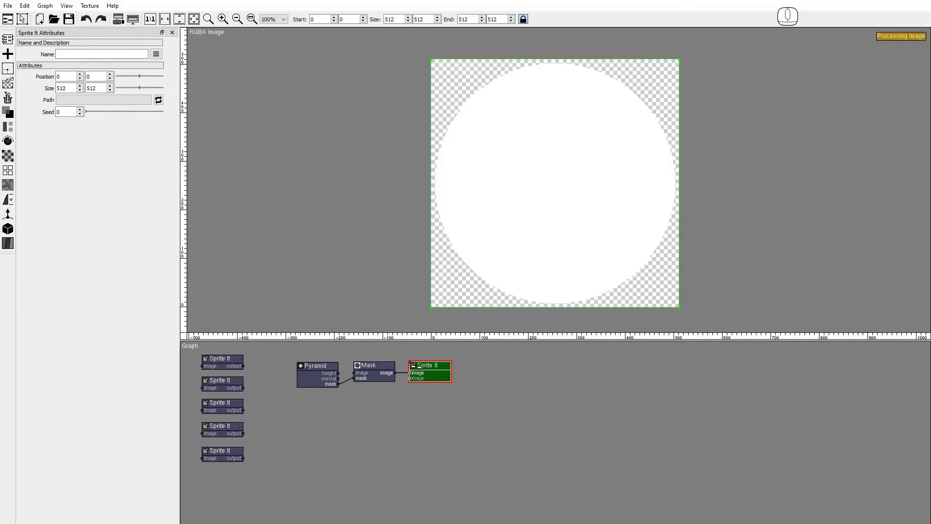
click(118, 100)
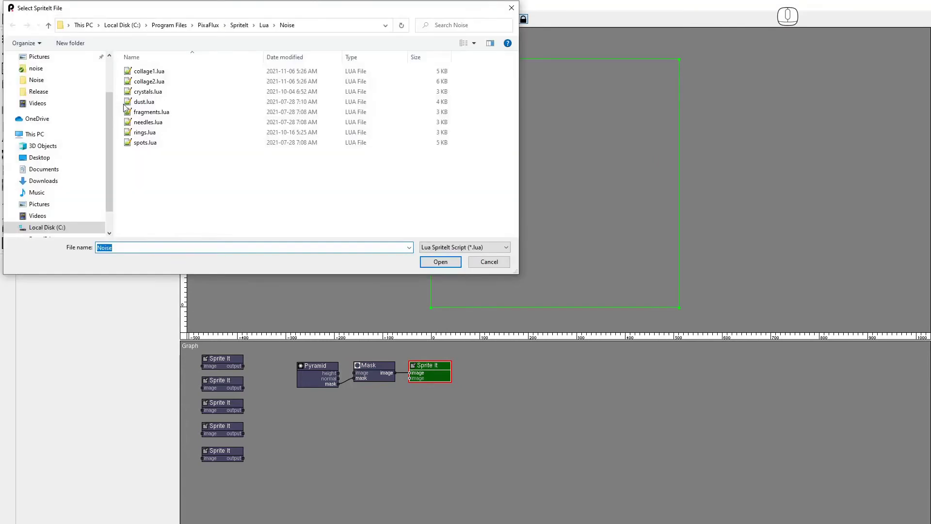
click(144, 73)
double_click(144, 75)
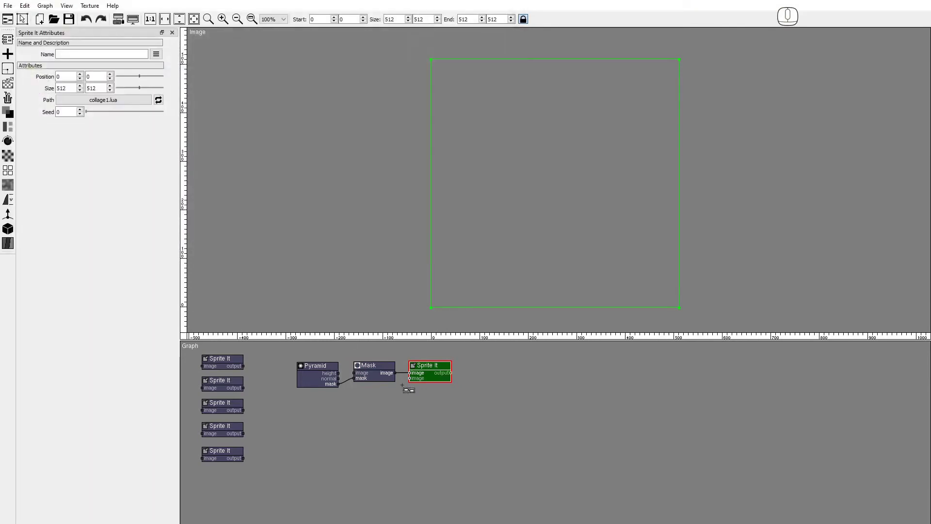
click(440, 374)
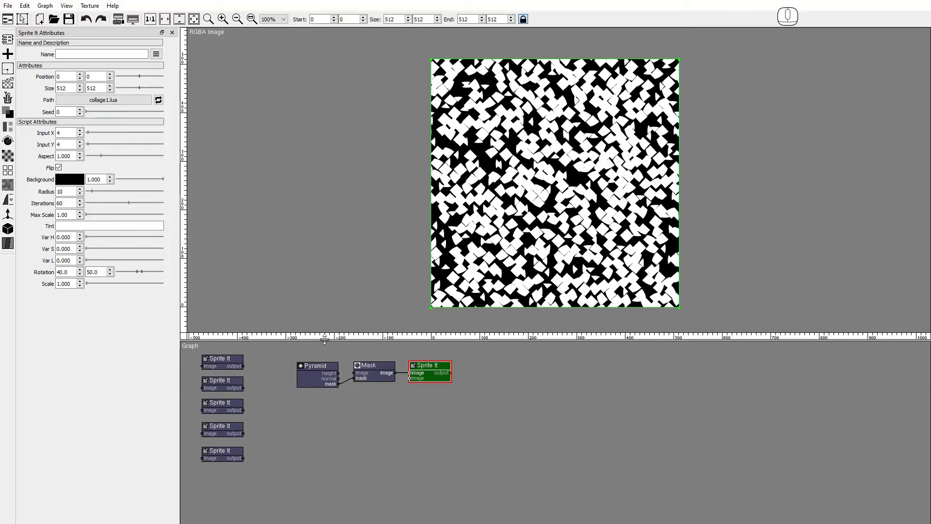
- Set both Input X and Input Y of the collage1 script to 1
double_click(68, 133)
text(1)
double_click(63, 145)
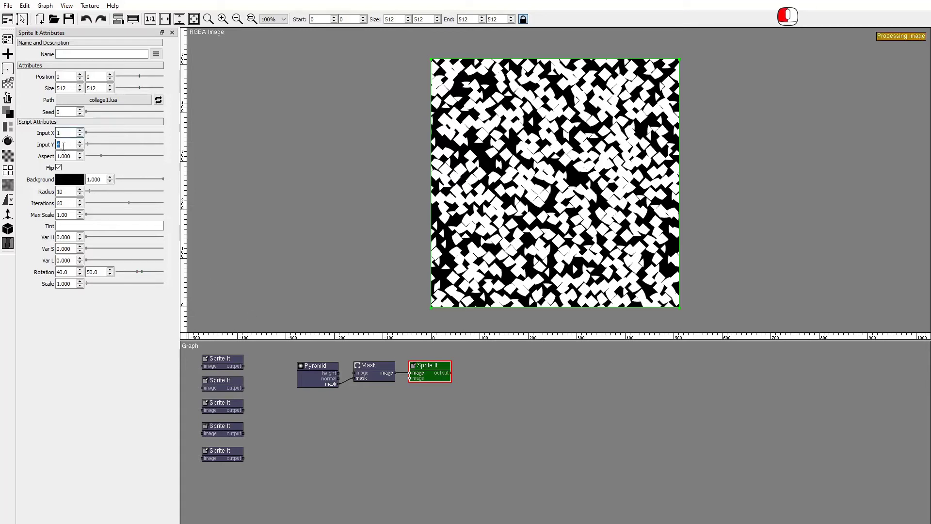
text(1)
click(64, 133)
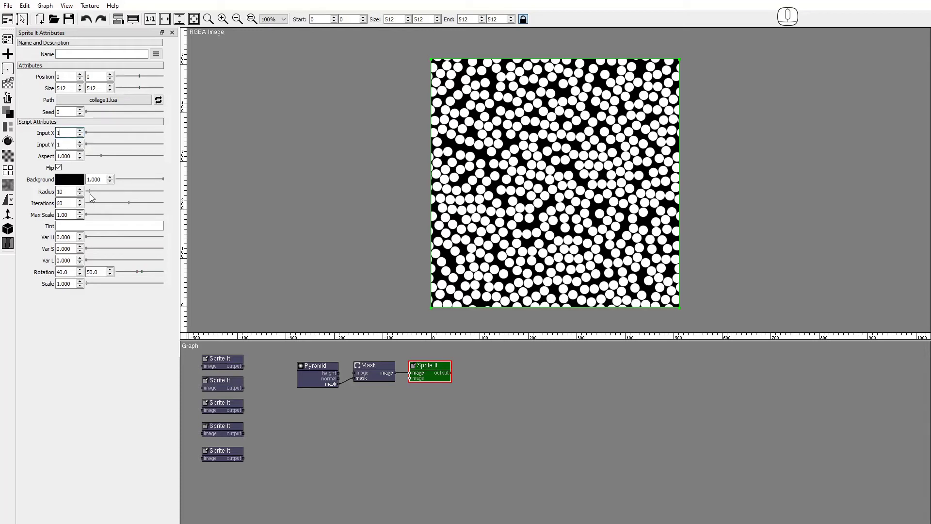
- Try Iterations values of 99 and 49 on the collage1 script, keeping Radius at 10
mouse_move(89, 192)
mouse_down()
mouse_move(115, 190)
mouse_move(89, 192)
mouse_up()
click(148, 202)
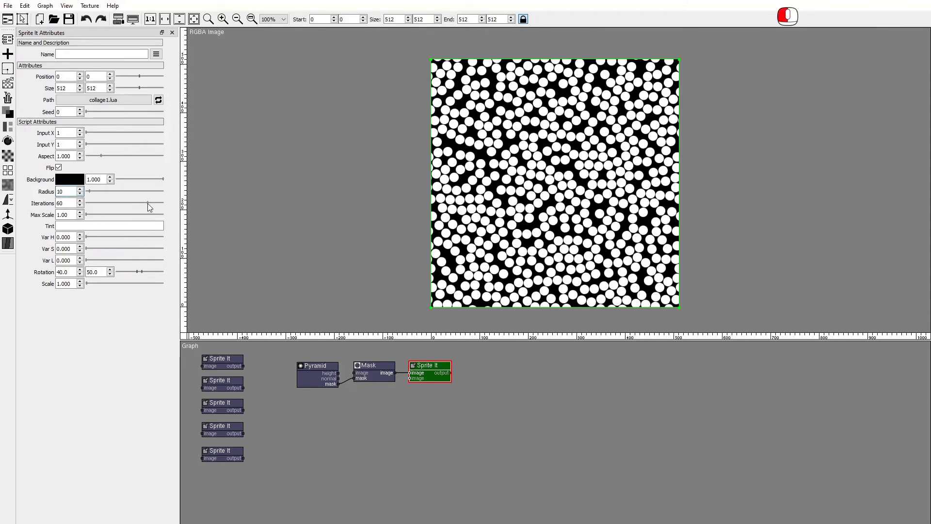
click(163, 203)
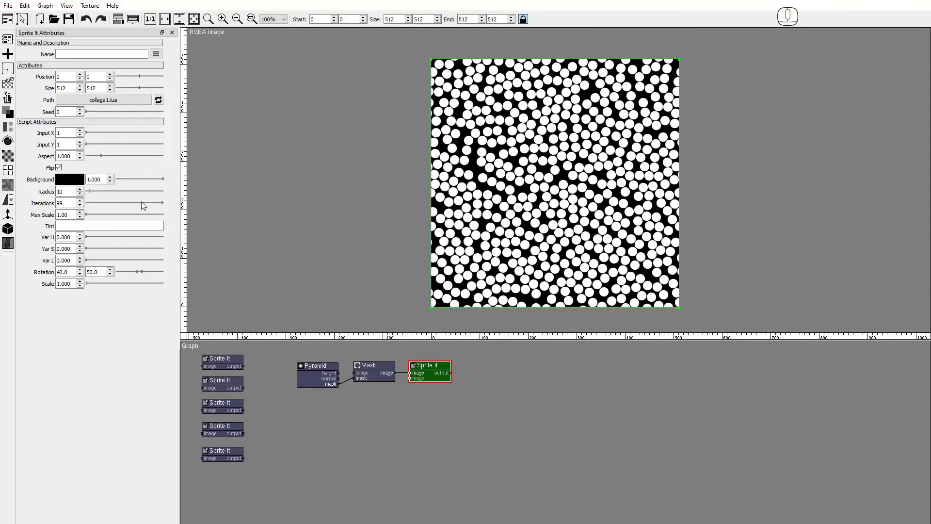
drag(141, 201, 83, 208)
click(115, 203)
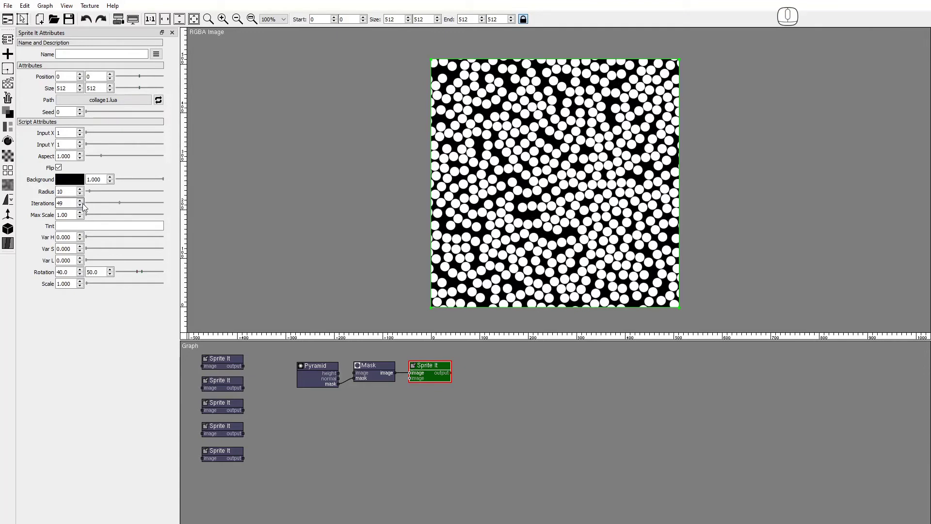
- Try the collage1 script's Iterations at 82, 99, 11 and 49, and return it to 60
click(148, 203)
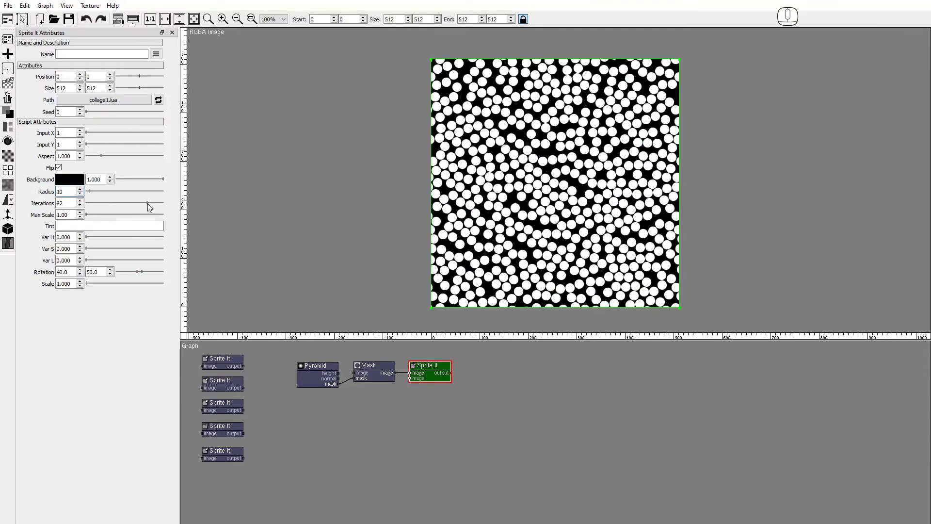
click(162, 203)
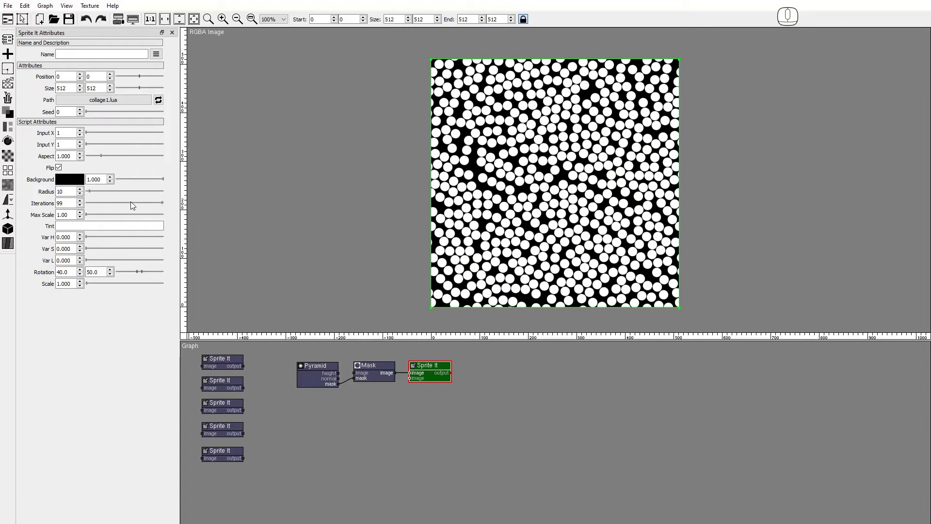
click(130, 203)
click(118, 202)
click(89, 203)
click(87, 204)
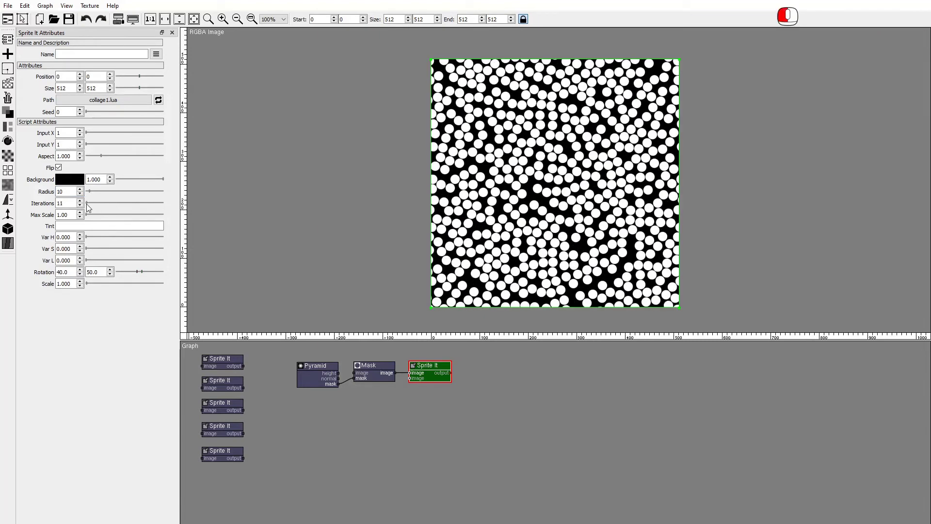
drag(87, 205, 83, 204)
click(120, 203)
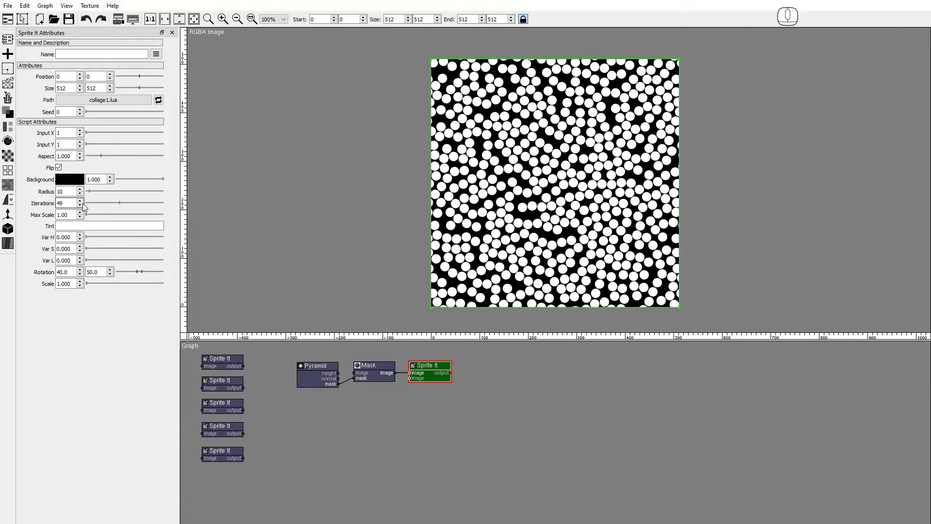
scroll(83, 207, up, 11)
- Set the collage1 script's Max Scale to 2.00 and its Tint colors to ff0000,00ff00,0000ff,f00fff
drag(89, 215, 125, 220)
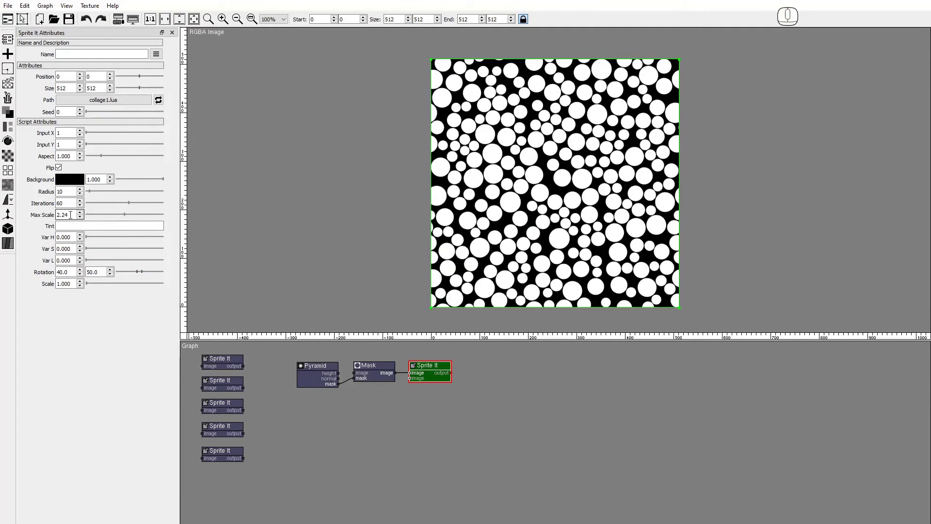
key(Tab)
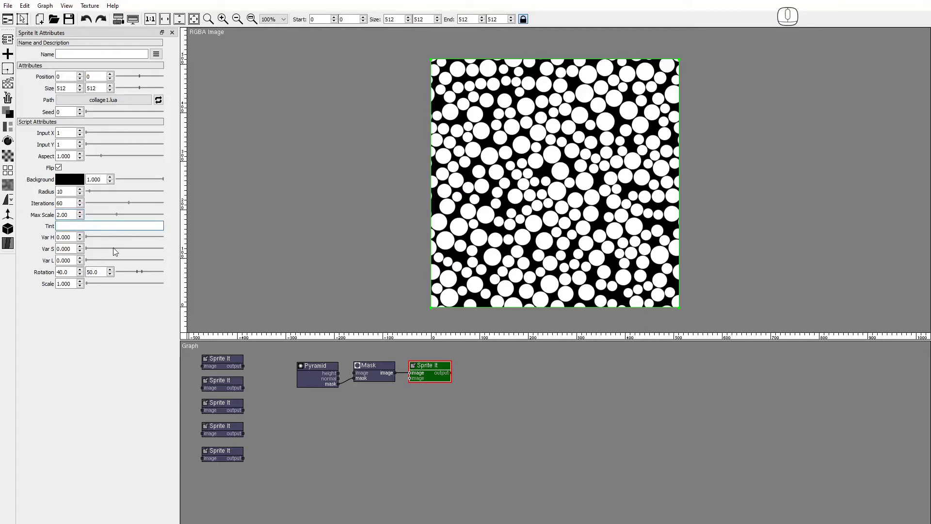
text(ff0000,)
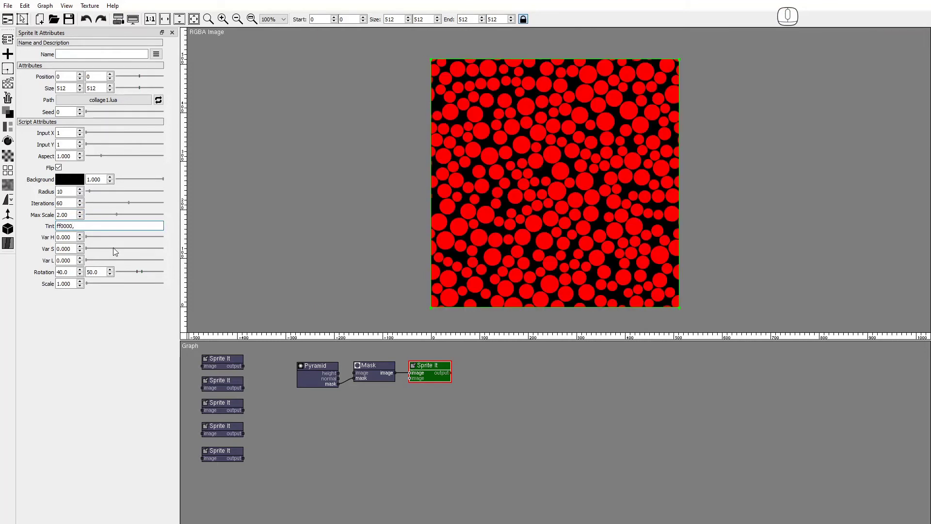
text(00ff00,000)
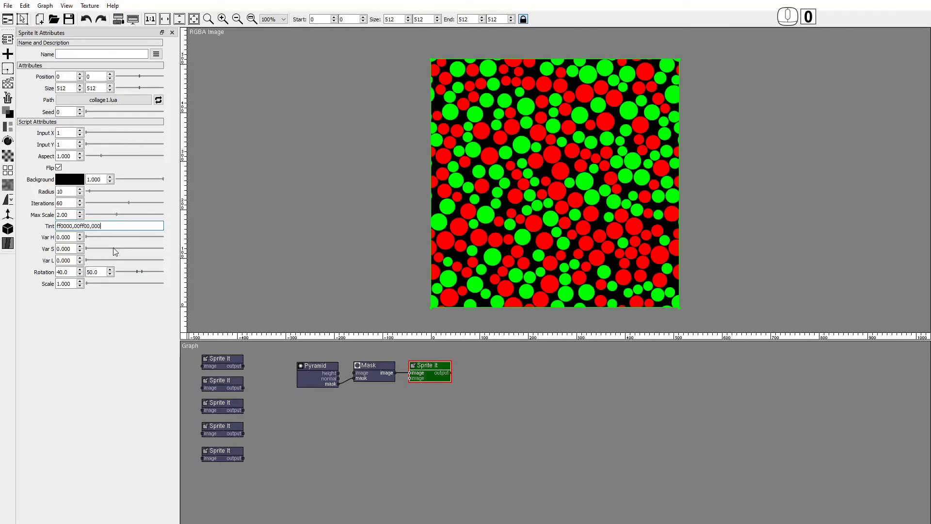
text(0ff,f00fff)
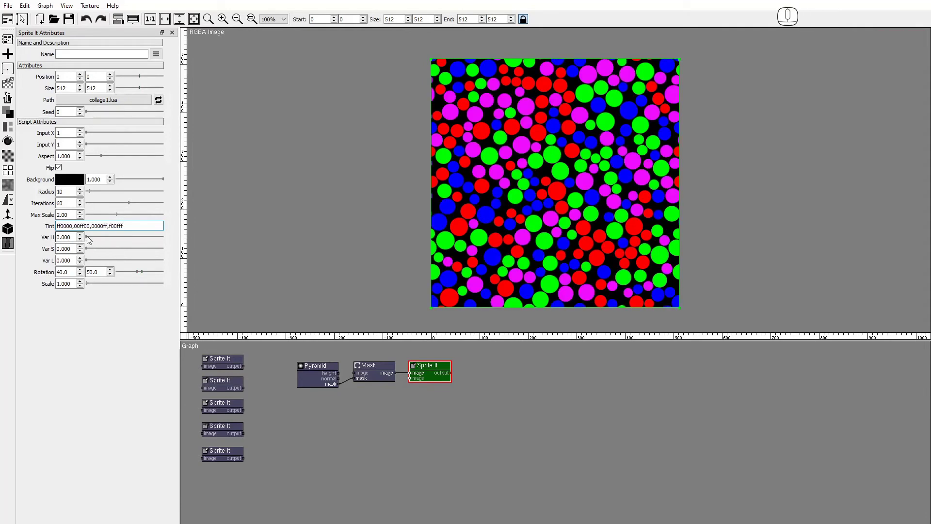
- Set the color variation to about 0.409 for Var H, 0.283 for Var S and 0.465 for Var L
drag(86, 237, 127, 261)
click(95, 248)
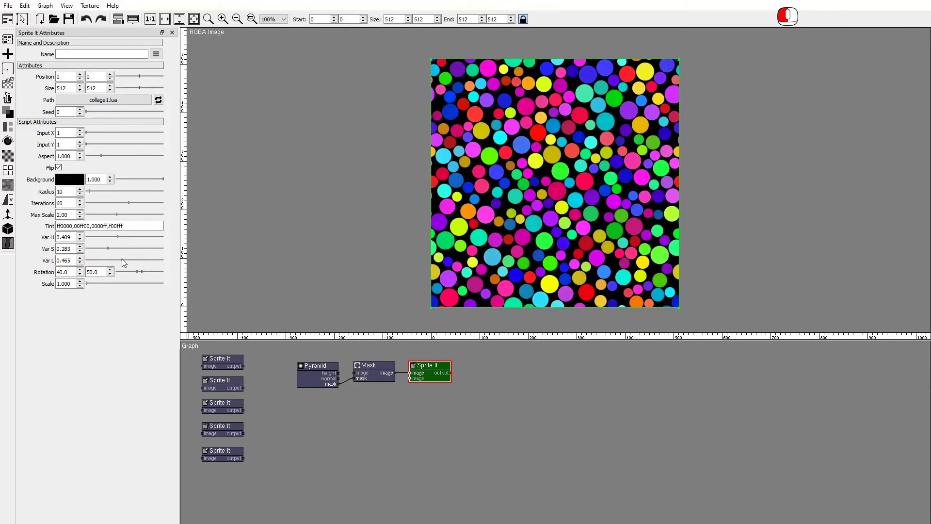
- Set the Pyramid node's Sides to 3 and reselect the Sprite It node connected to the Mask
click(313, 374)
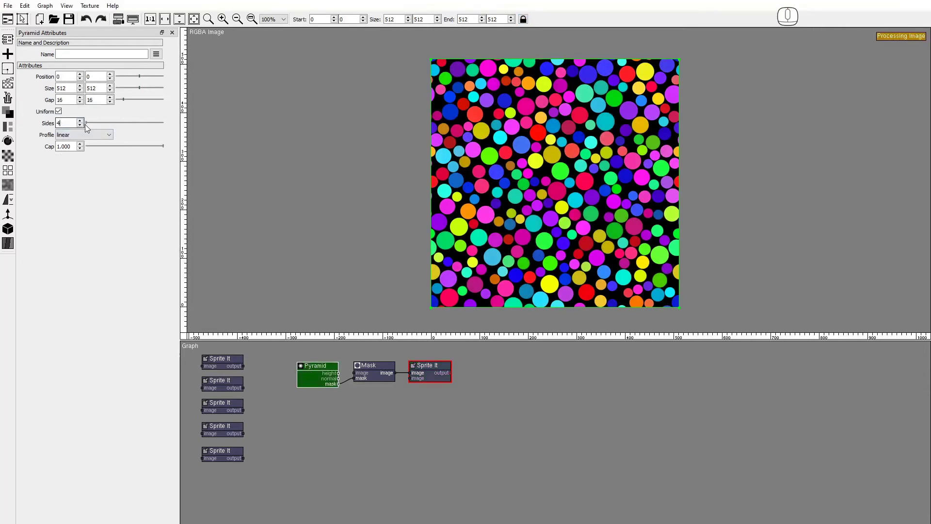
click(80, 125)
click(425, 369)
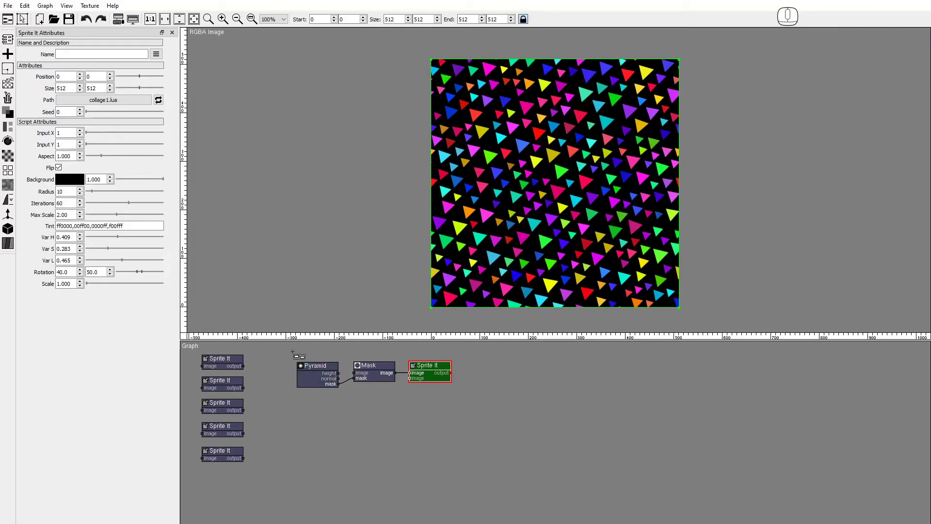
- Set the collage1 script's Rotation range to 27.0 and 31.1 and its Scale to 3.145
drag(128, 270, 88, 283)
click(136, 274)
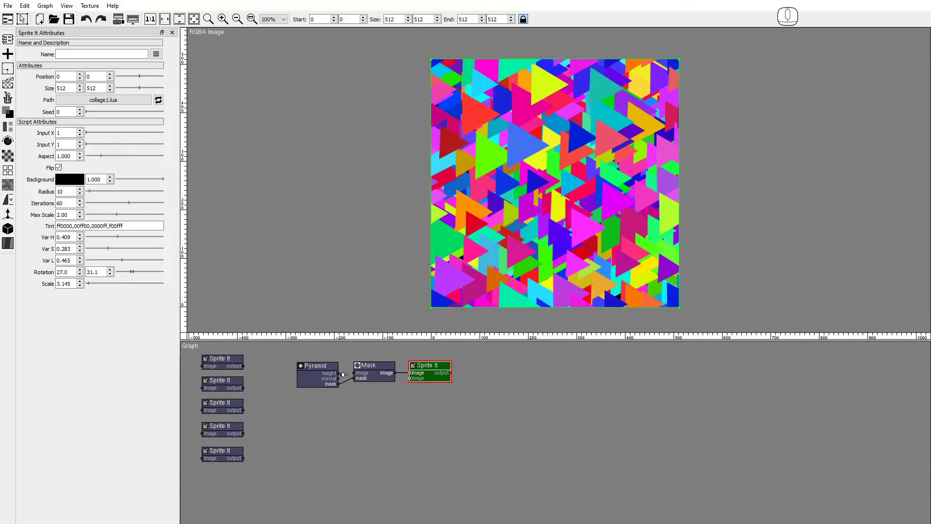
- Connect the Pyramid's height output to the Mask's mask input and set the Sprite It Scale to 1.5
drag(347, 377, 354, 378)
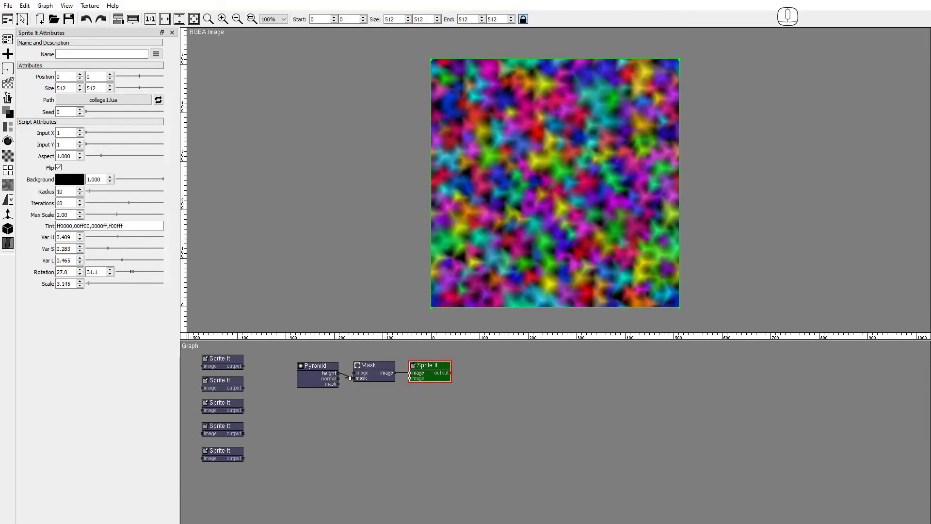
double_click(66, 284)
text(1.5)
key(Return)
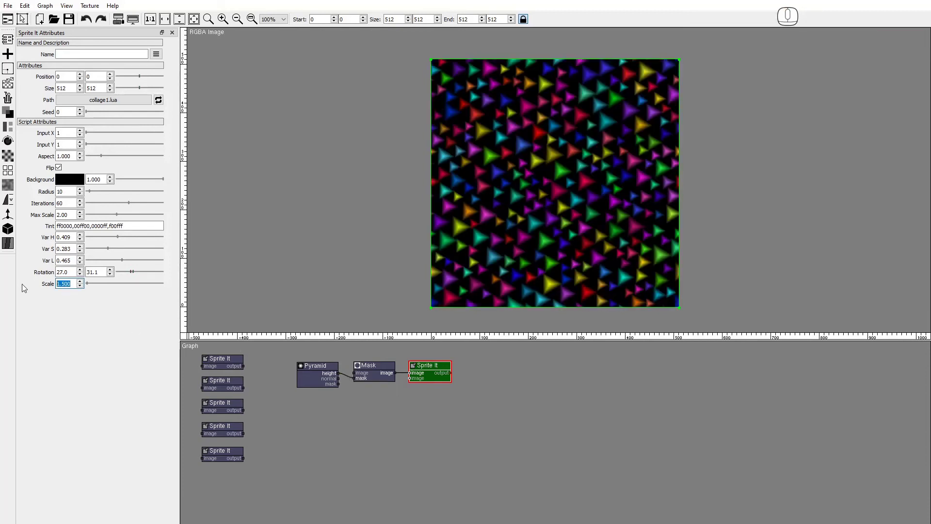
- Shift the Mask and Sprite It nodes away to make room and duplicate the Pyramid node three times in an aligned column below it
drag(376, 372, 422, 371)
drag(318, 380, 315, 460)
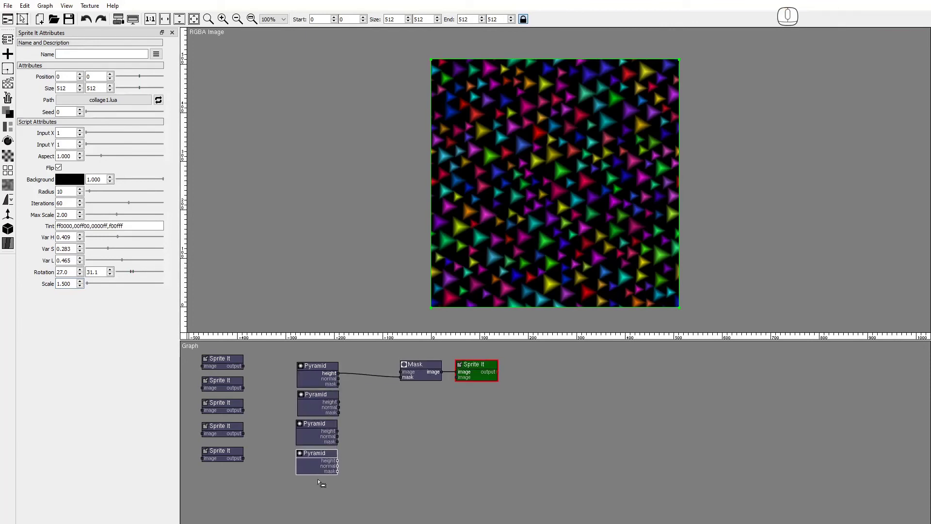
click(310, 373)
drag(312, 352, 309, 485)
- Set the Sides of the three duplicated Pyramid nodes to 4, 5 and 6, going down the column
click(313, 402)
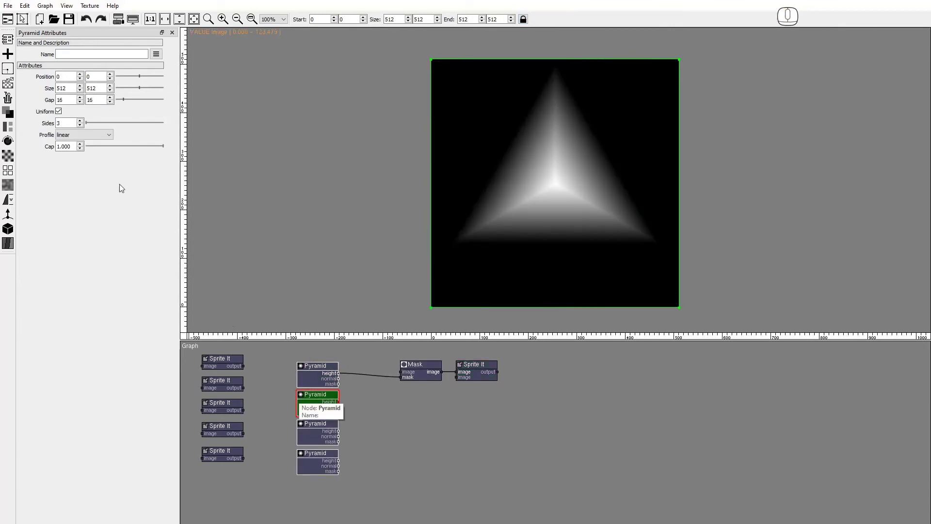
click(80, 120)
click(312, 435)
double_click(66, 123)
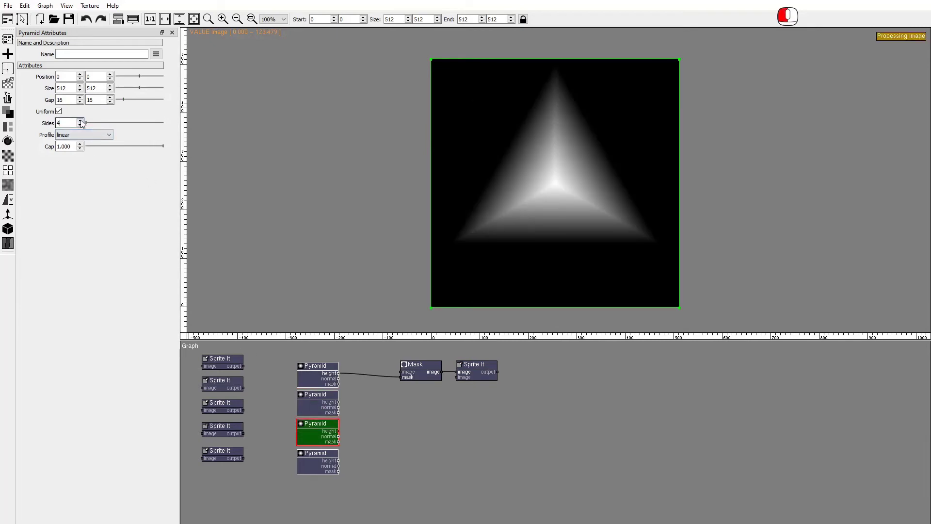
text(5)
click(311, 460)
click(81, 121)
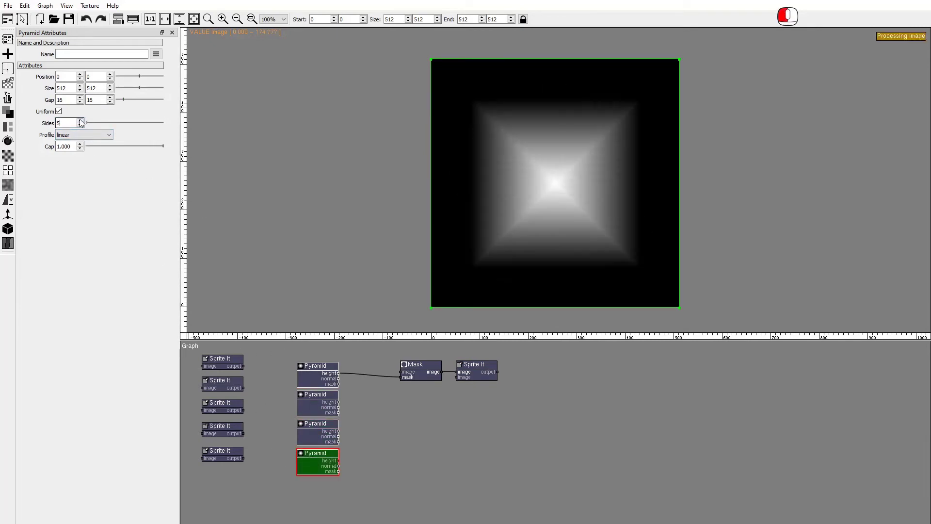
click(80, 121)
click(81, 121)
- Add a Stack node beside the Pyramids, connect all four height outputs to its image inputs and inspect the stacked shapes
click(8, 170)
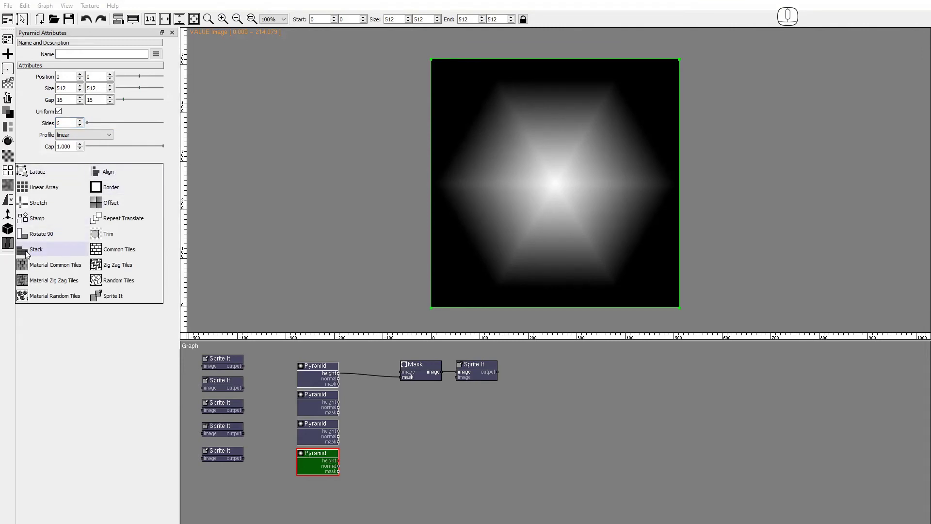
shift+click(355, 388)
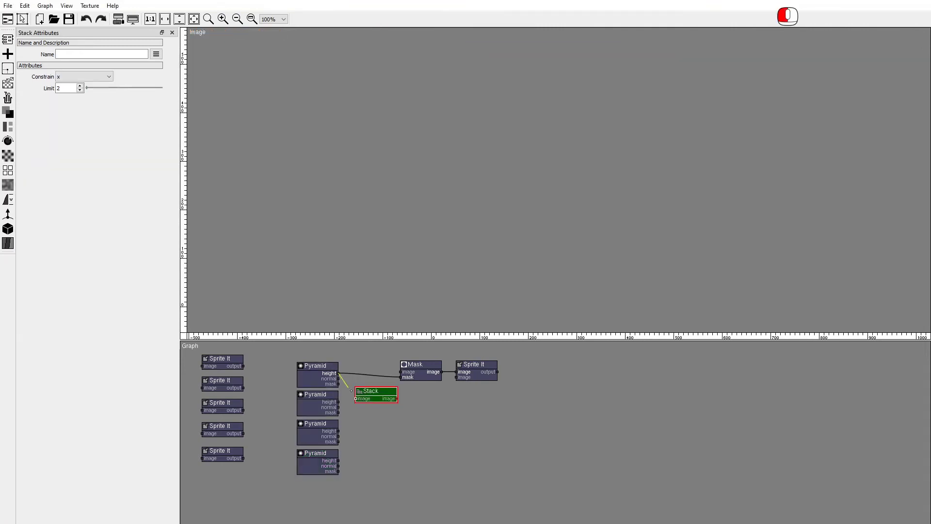
drag(351, 391, 356, 398)
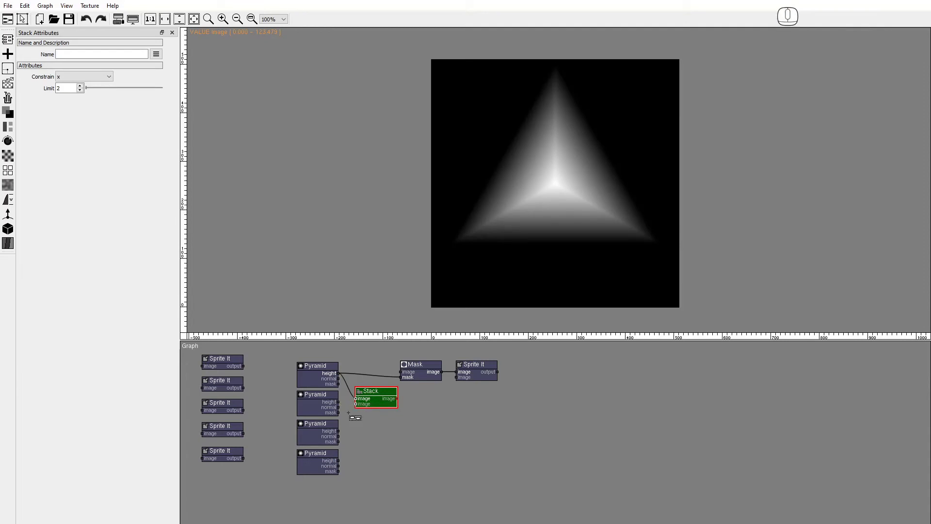
drag(352, 404, 356, 414)
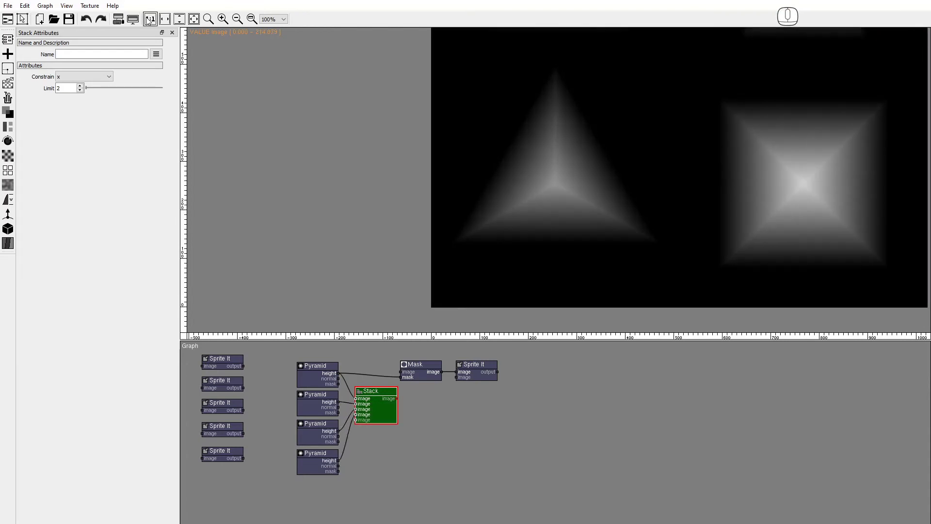
drag(615, 108, 609, 235)
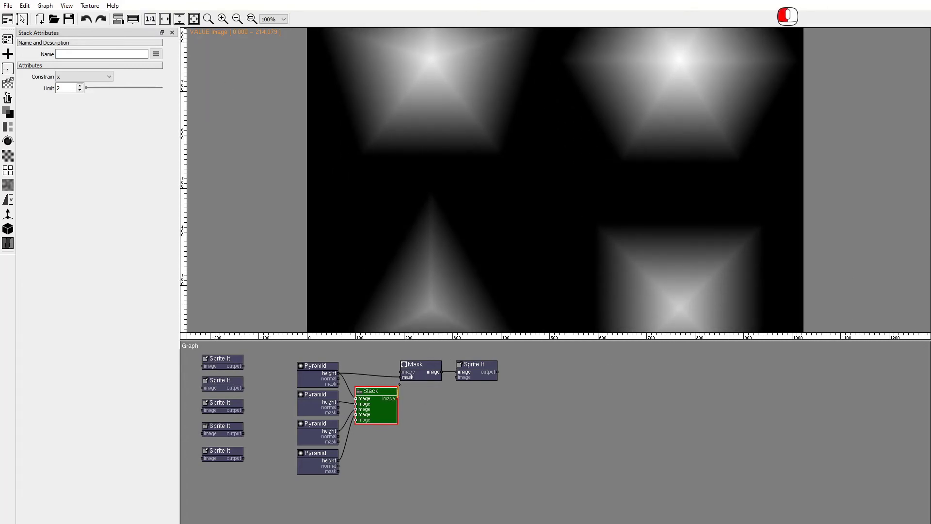
- Connect the Stack output to the Mask's mask input and set the Sprite It node's Input X and Input Y to 2
drag(399, 384, 401, 377)
click(477, 367)
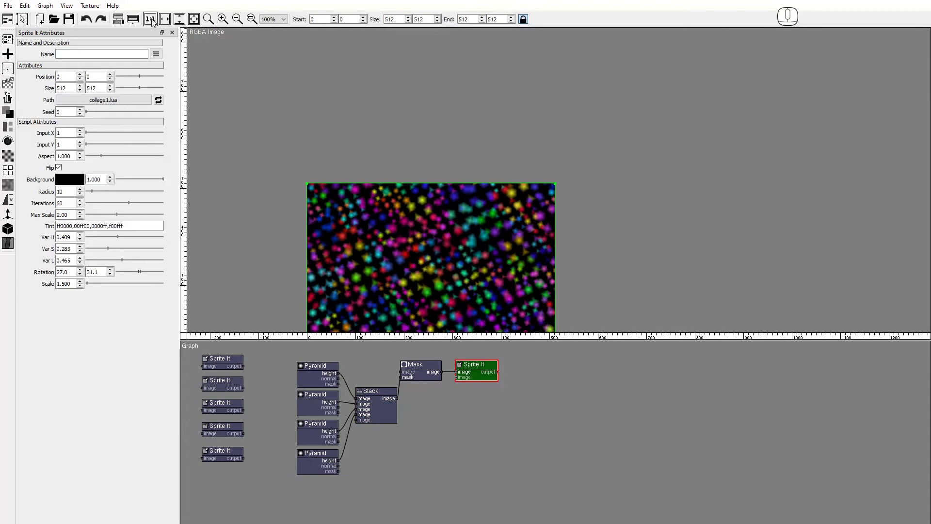
click(150, 19)
drag(389, 412, 385, 390)
click(79, 131)
click(80, 142)
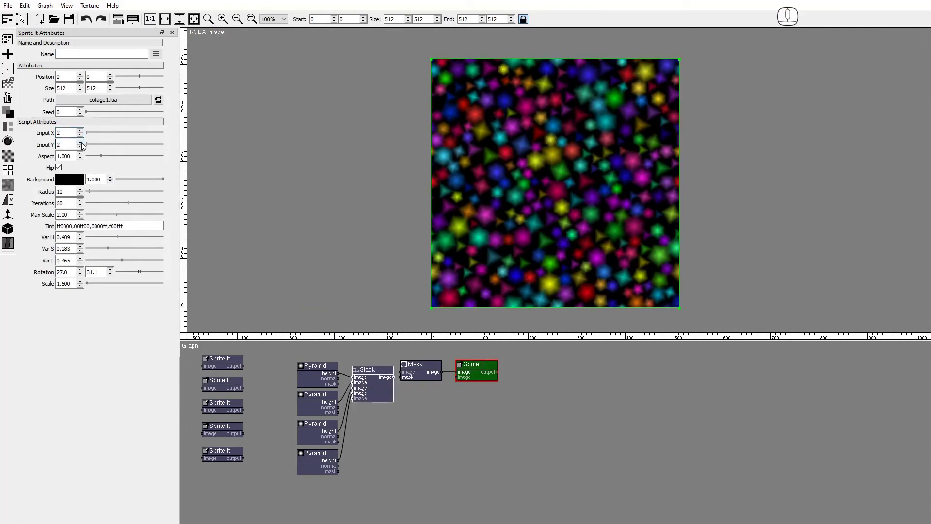
- Set the collage1 script's Var H to 0.597, Var S to 0.503, Var L to 0.711 and Rotation to -18.9 and 180
drag(117, 237, 141, 261)
click(132, 237)
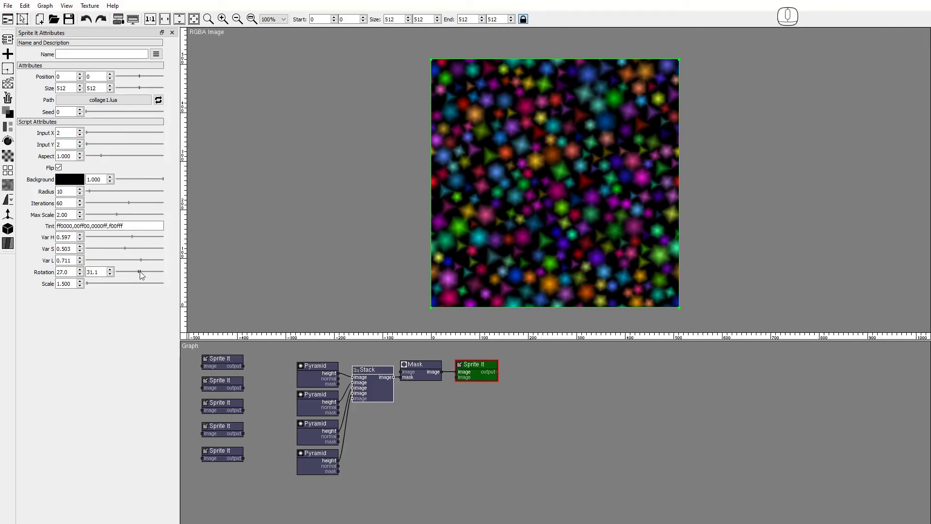
drag(139, 275, 161, 272)
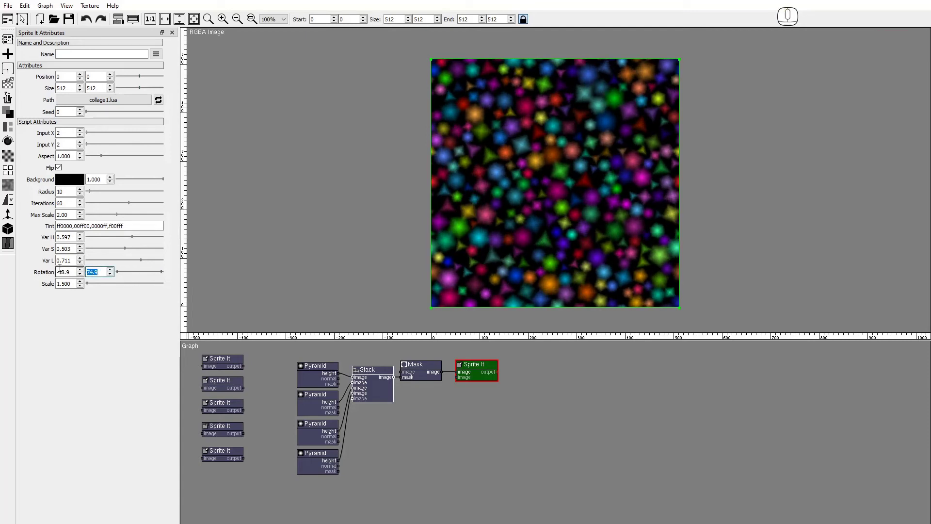
text(180)
key(Return)
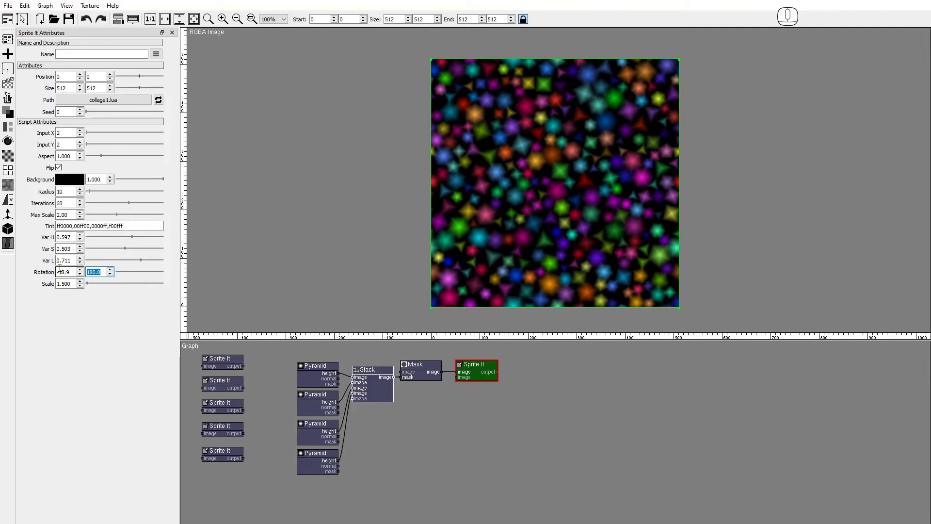
- Set the collage1 script's Scale to 3 and raise the node's Seed to 4
drag(86, 283, 89, 284)
text(3)
key(Return)
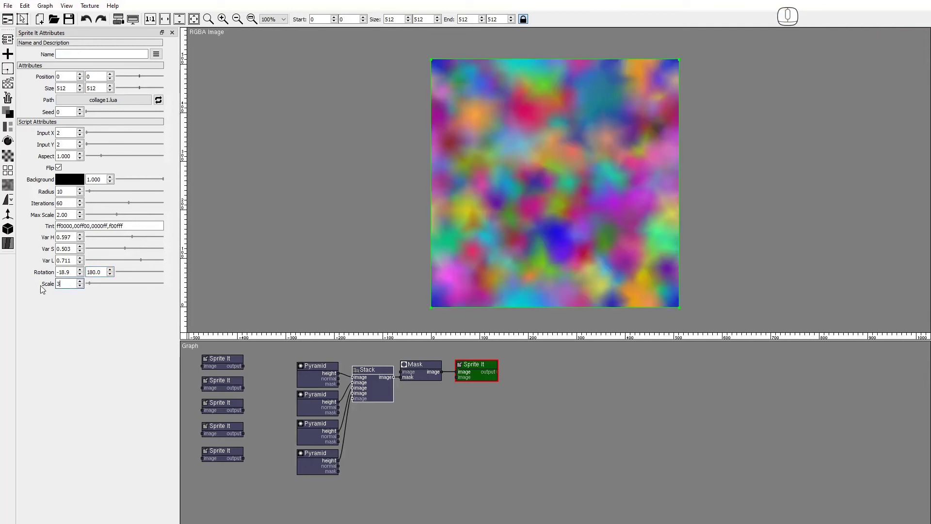
click(80, 109)
click(80, 110)
click(80, 110)
click(80, 110)
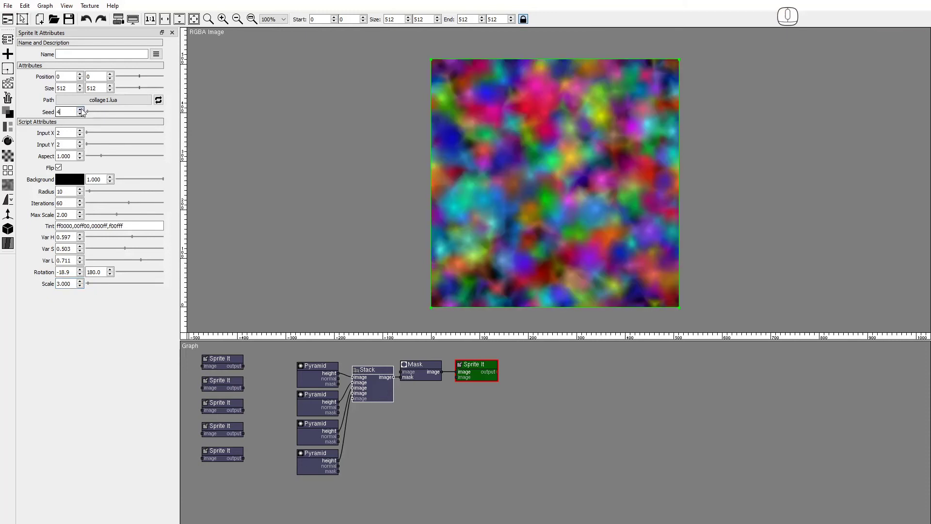
- Add a new Sprite It node below the existing collage1 node and show its attributes
click(8, 170)
drag(104, 296, 461, 396)
double_click(466, 395)
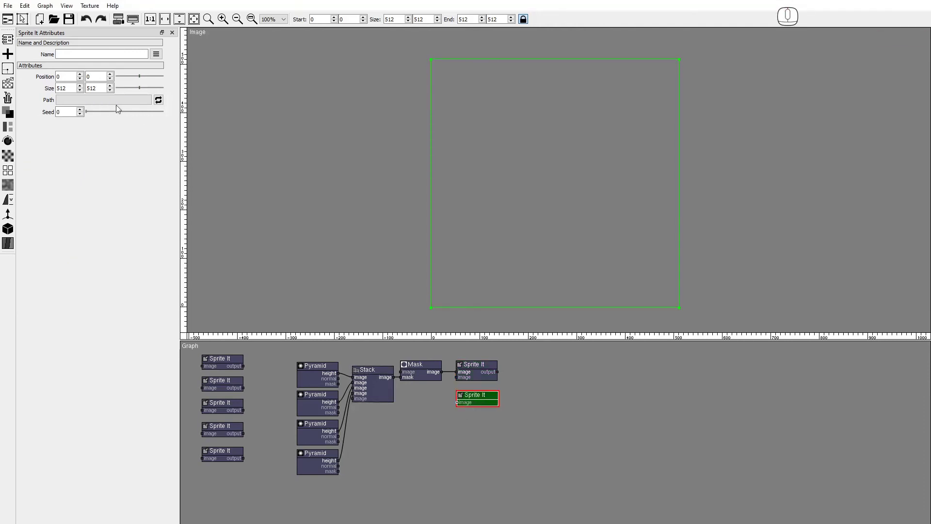
- Load Collage1.dll from the SpriteIt Dll folder into the new Sprite It node, using the Dynamic Library (*.dll) file type
click(239, 26)
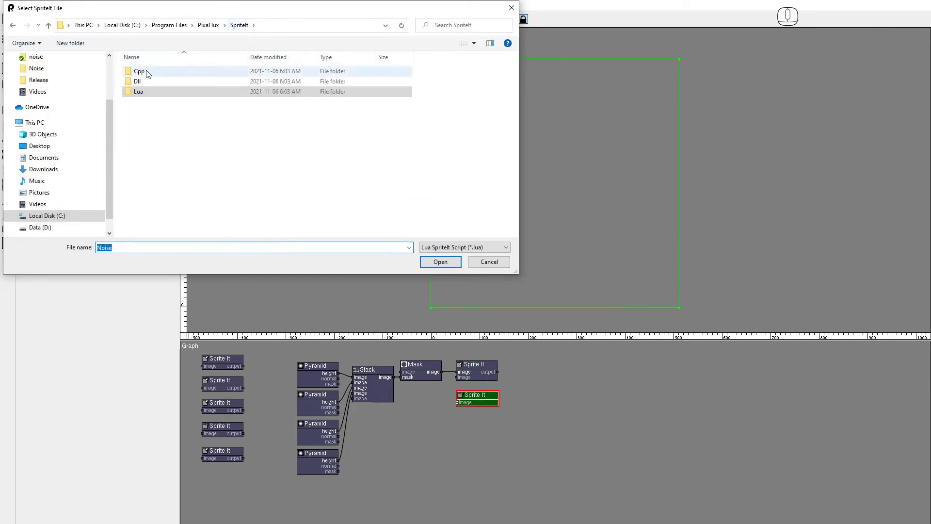
double_click(145, 72)
click(463, 247)
click(452, 264)
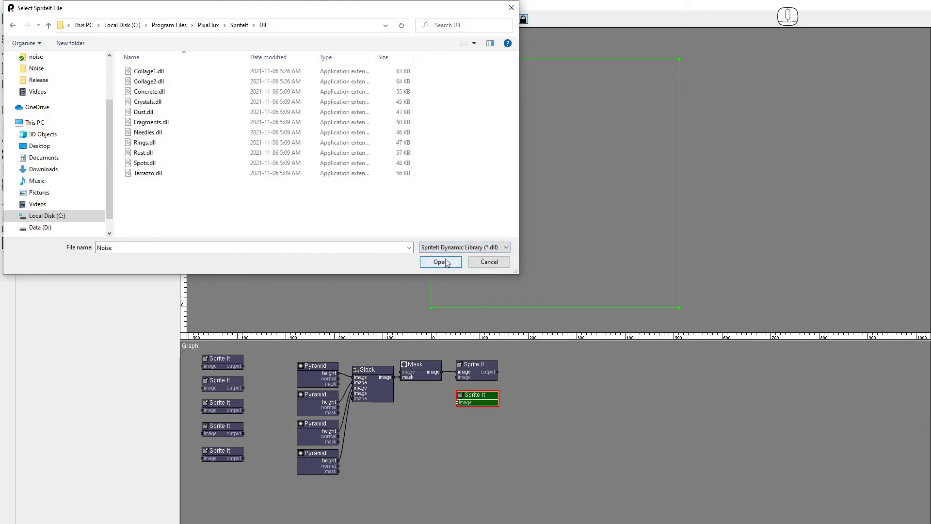
double_click(149, 72)
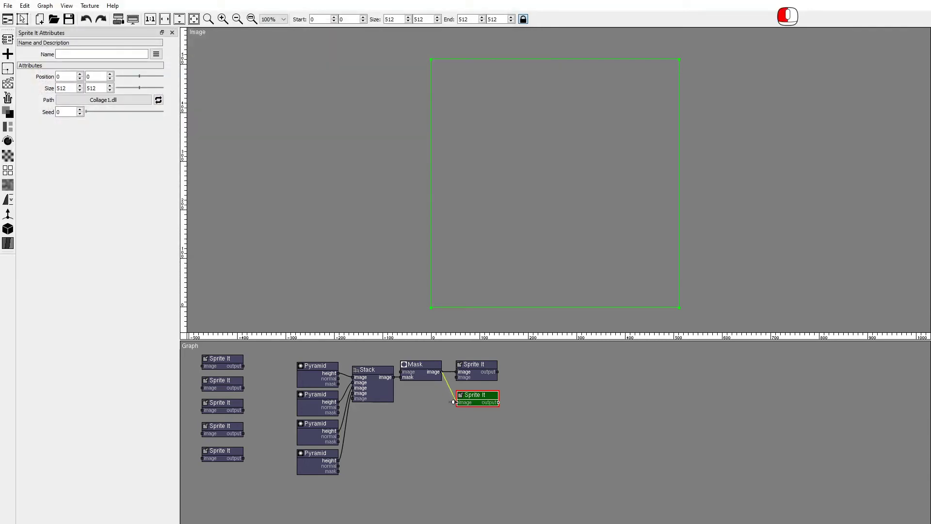
- Connect the Mask's image output to the Collage1.dll node and set its Input X and Input Y to 2
drag(453, 402, 457, 402)
click(80, 134)
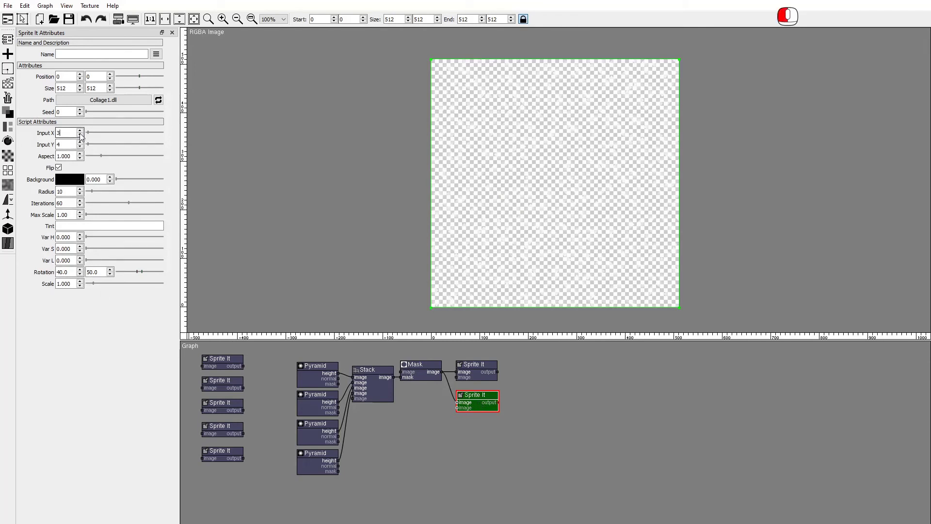
click(80, 134)
click(80, 146)
click(80, 147)
- Set the Collage1.dll node's Tint colors to ff0000,00ff00,0000ff,f00fff
click(94, 226)
text(ff)
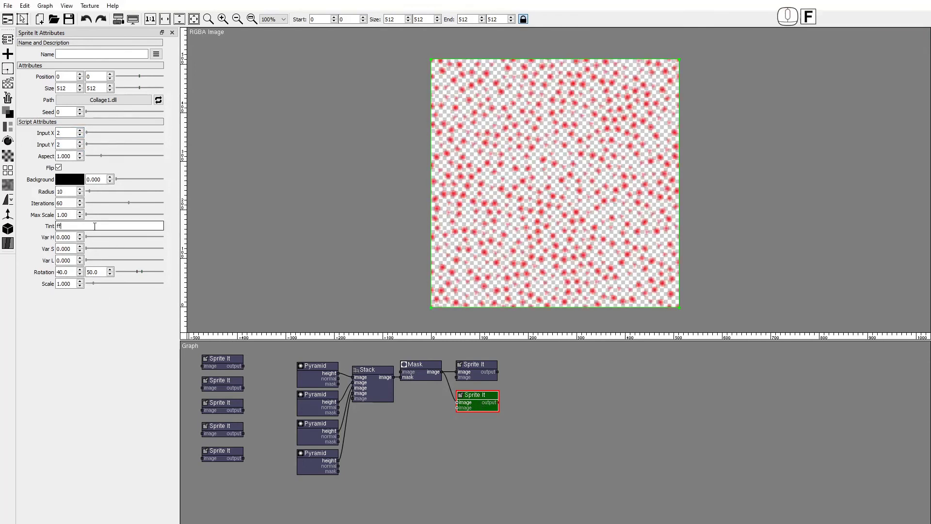
text(0000,00f)
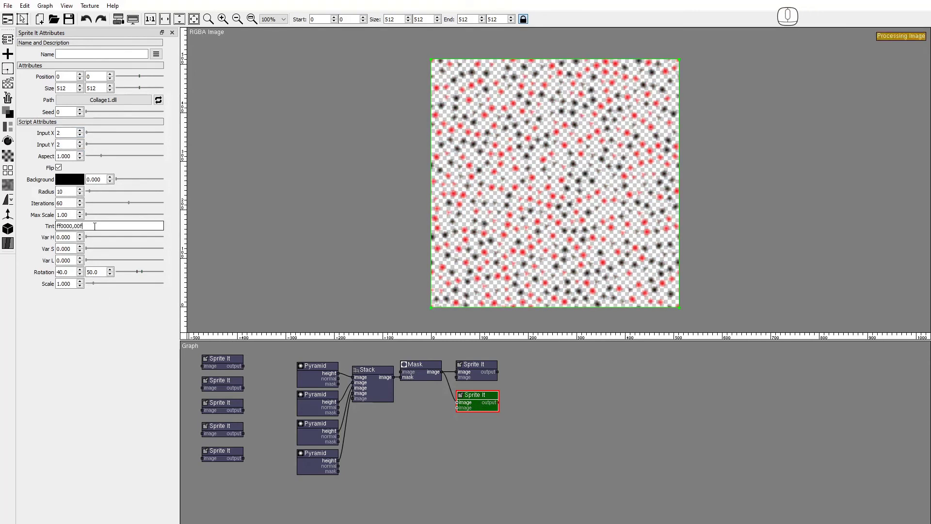
text(f00,00)
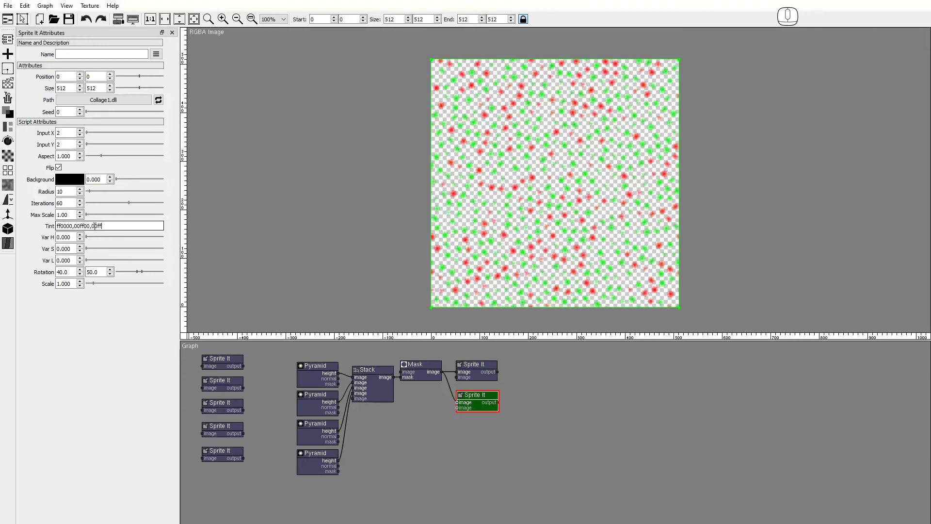
text(00ff,)
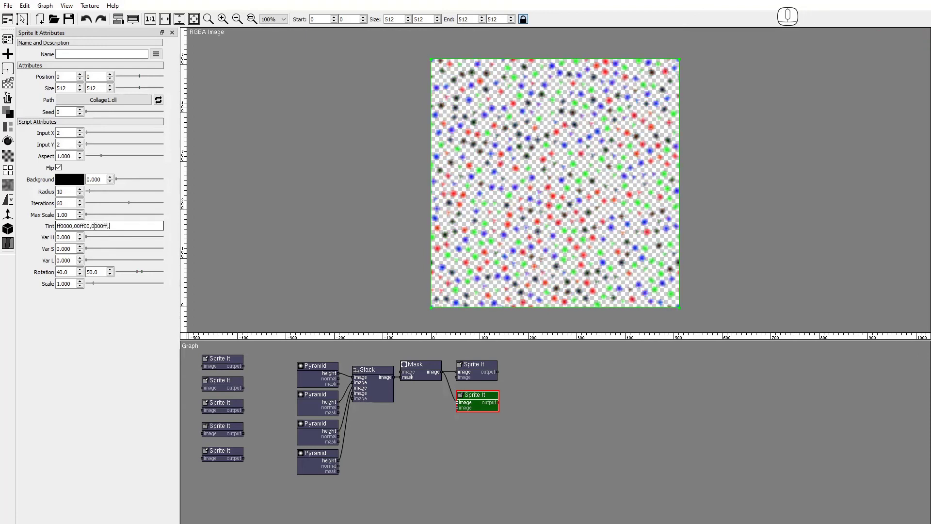
text(f00fff)
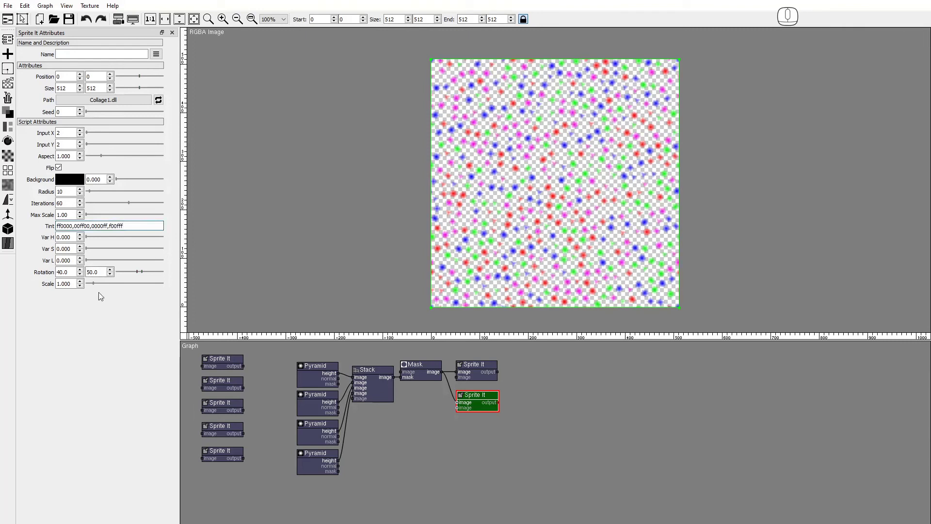
- Set the Collage1.dll node's Scale to about 2.830, Rotation to 19.7 and 84.7, and Background opacity to 1.000
drag(92, 284, 158, 271)
drag(122, 179, 171, 182)
- Set the Collage1.dll node's Var H to about 0.264, Var S to 0.843, Var L to 0.415 and Max Scale to 1.93
drag(87, 237, 150, 247)
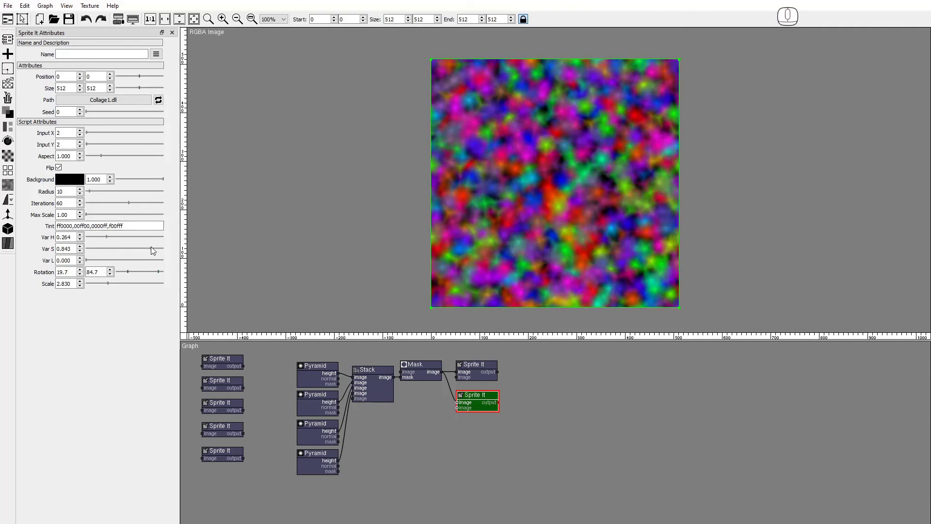
drag(97, 261, 118, 260)
drag(88, 217, 115, 216)
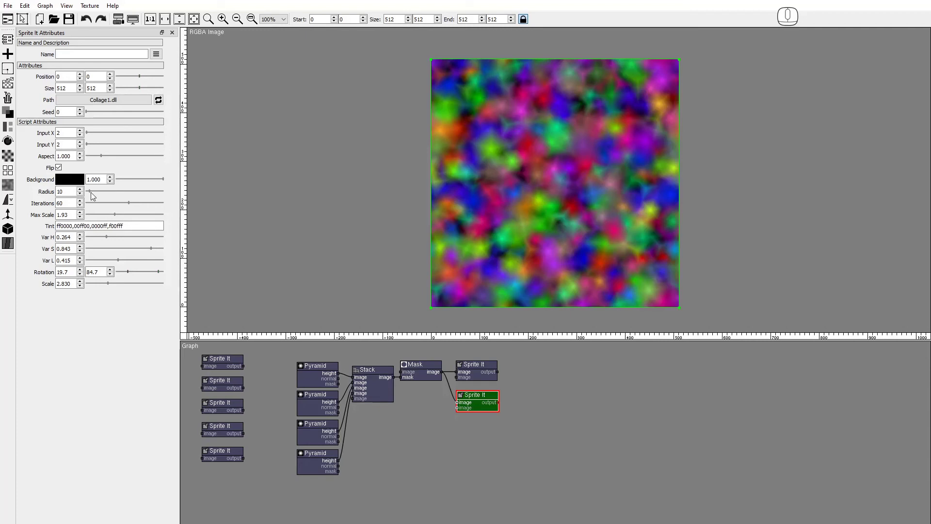
- Raise the Collage1.dll node's Seed one value at a time past 3 to vary the random arrangement
click(80, 110)
click(80, 110)
click(80, 110)
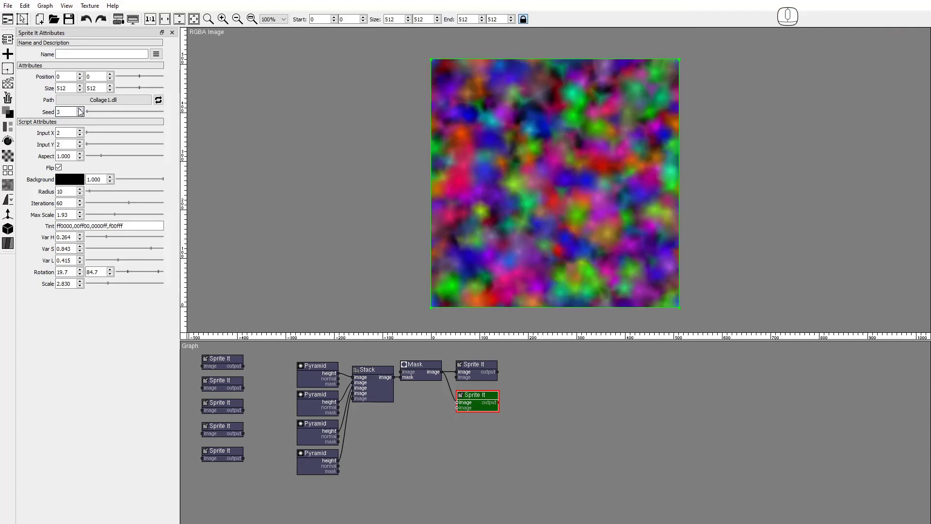
click(80, 109)
click(80, 109)
- Add a Sprite It node below the Collage1.dll node and load the Needles.dll library into it
click(7, 170)
drag(113, 296, 458, 422)
click(106, 100)
click(465, 247)
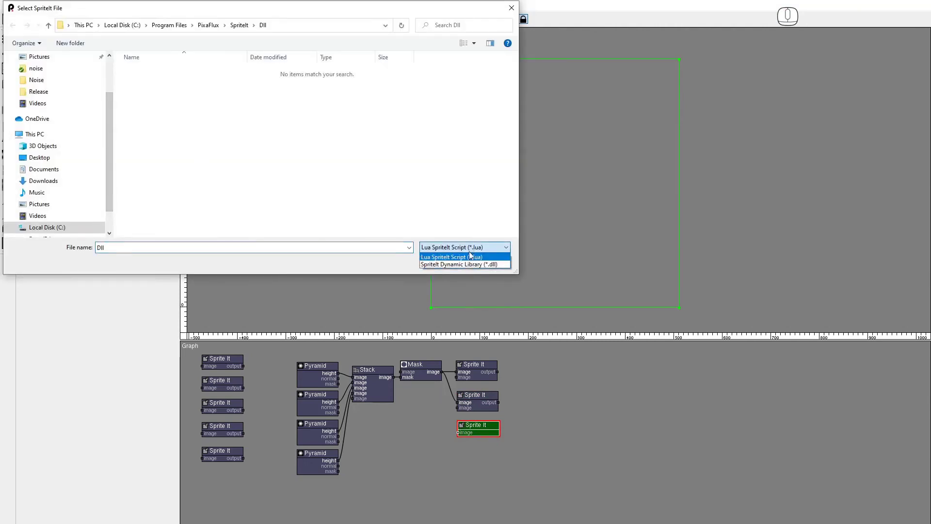
click(464, 263)
double_click(141, 132)
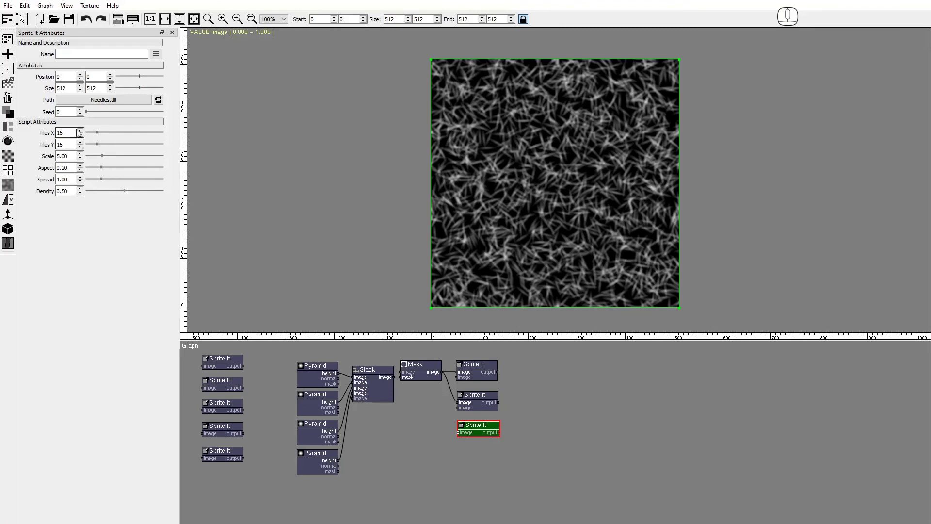
- Raise the Needles.dll node's Seed one value at a time to 3
click(79, 110)
click(79, 110)
click(79, 110)
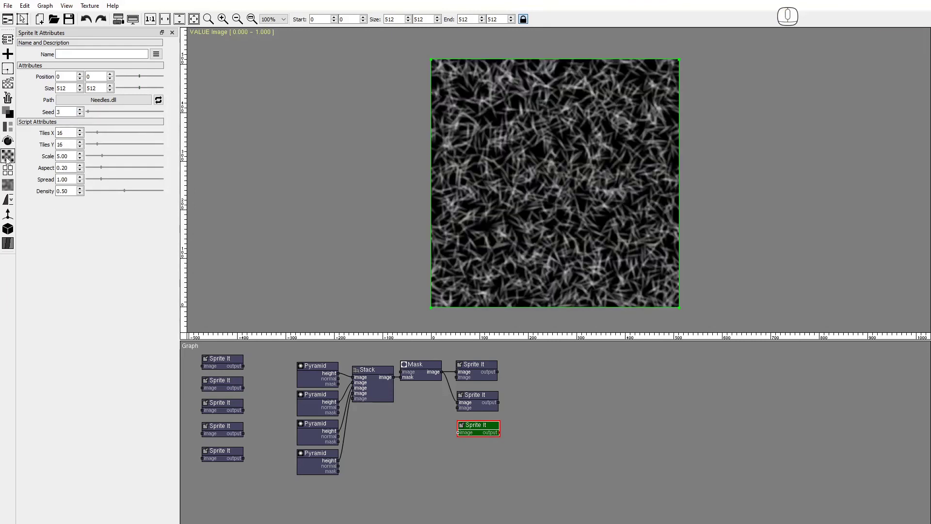
- Add another Sprite It node below the Needles.dll node and load the Dust.dll library into it
click(8, 169)
click(113, 295)
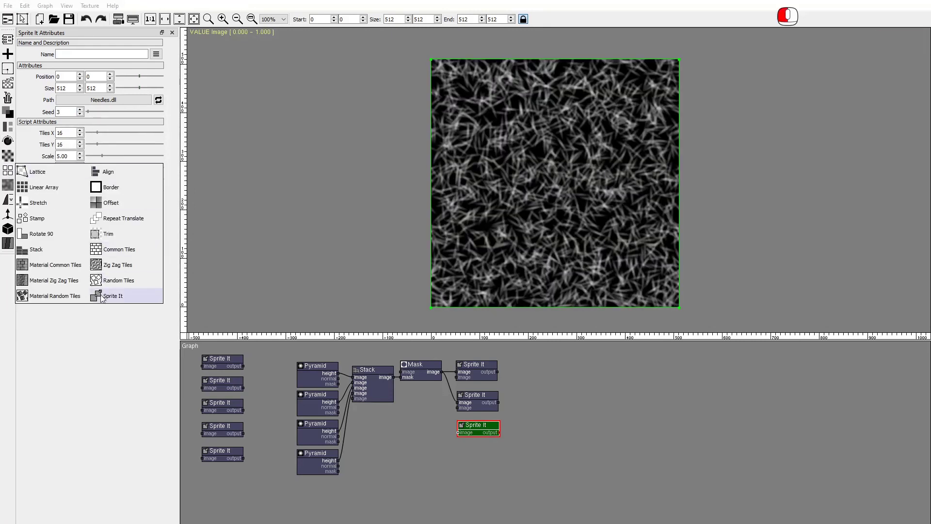
click(459, 443)
click(462, 248)
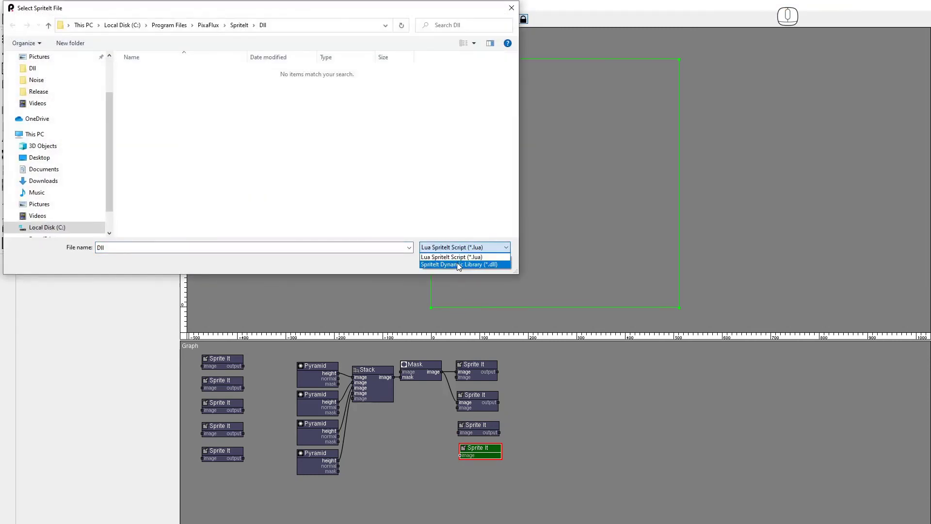
click(460, 264)
double_click(141, 112)
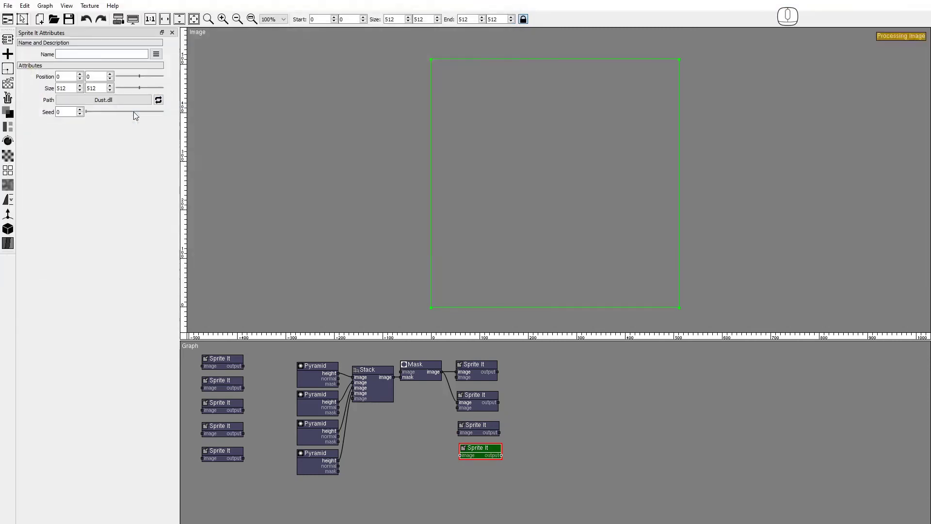
- Set the Dust.dll node's Seed to 4 and its Spread to about 2.86
click(81, 110)
click(81, 110)
click(81, 110)
click(81, 110)
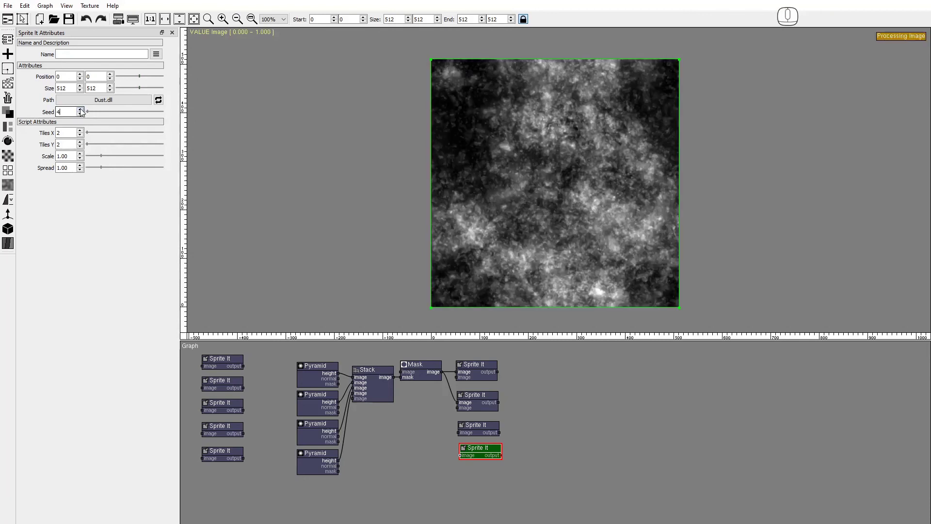
drag(101, 167, 130, 166)
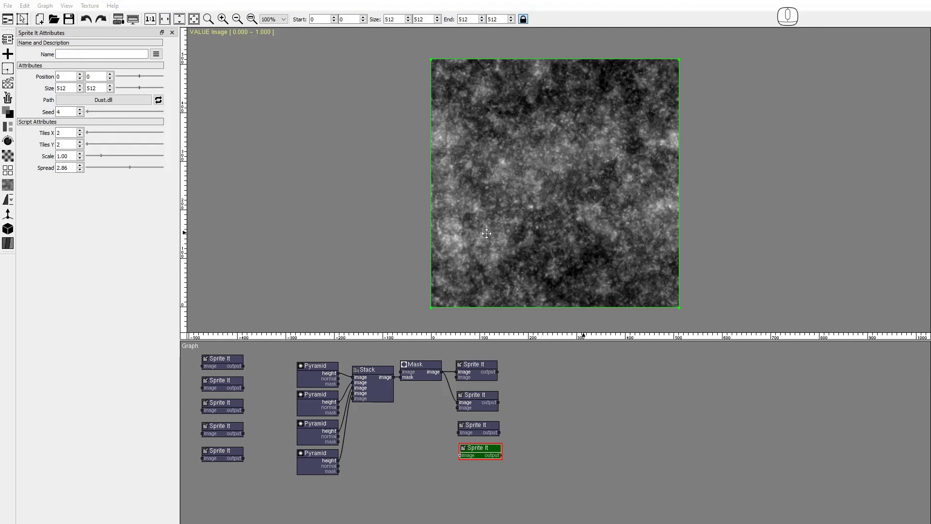
- Select the collage1.lua node and align the four Sprite It nodes beside the Mask node in a vertical column
click(478, 375)
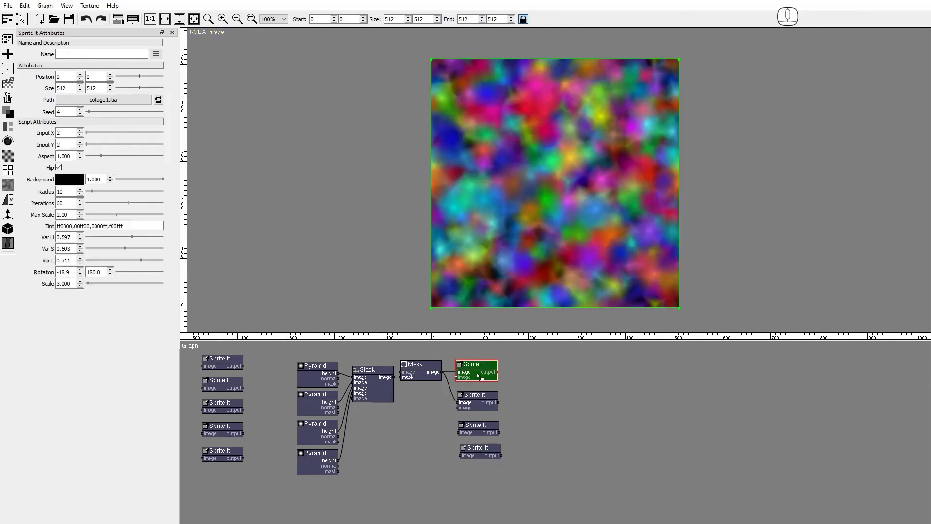
drag(486, 355, 456, 466)
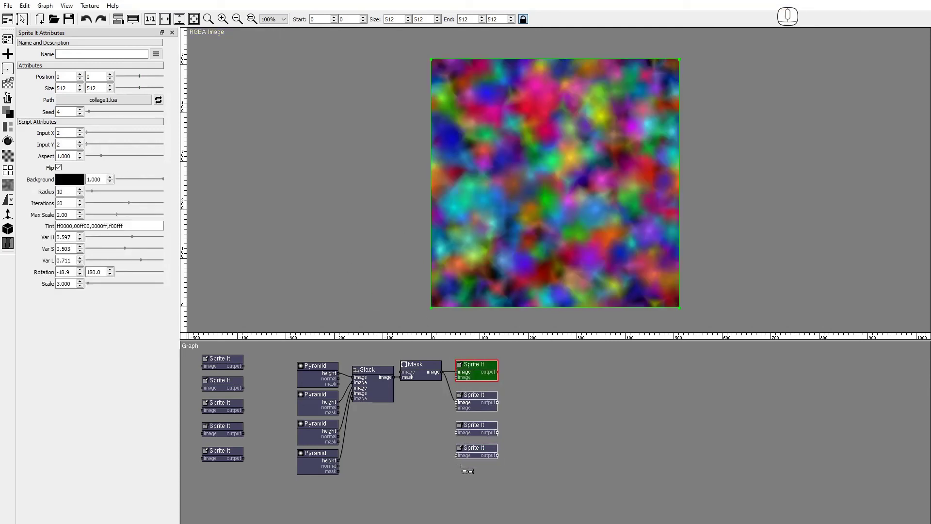